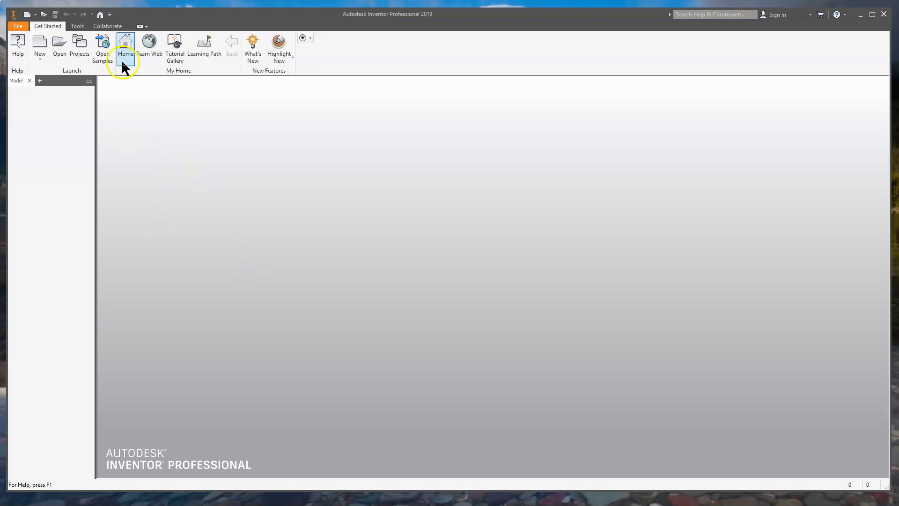
Open the drawing file Border.idw from the Parts folder
click(27, 15)
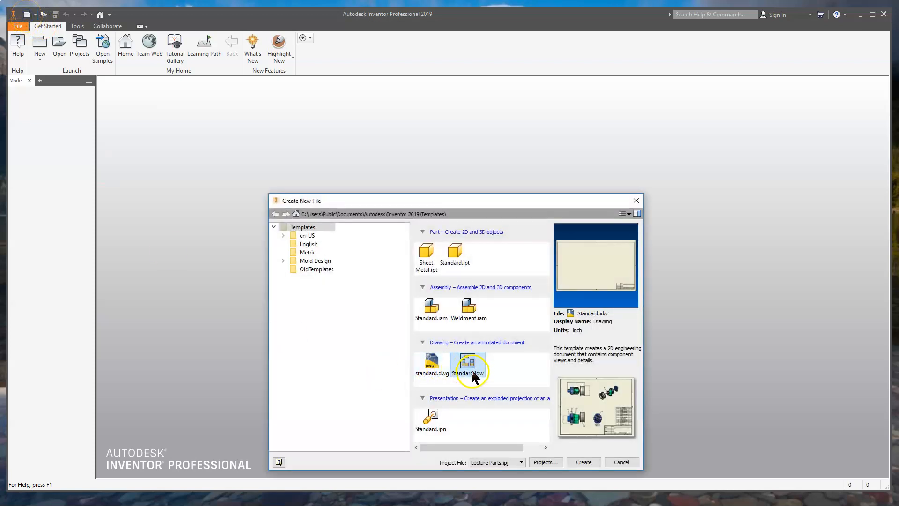
click(636, 201)
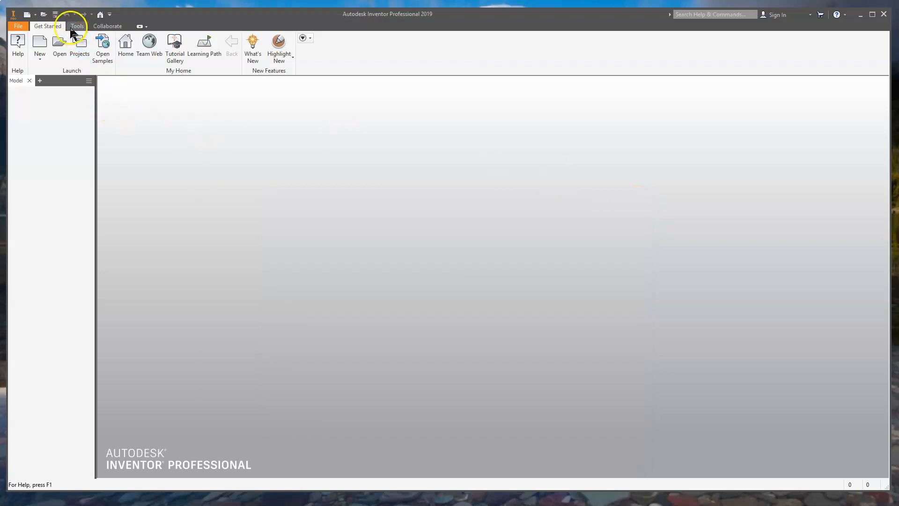
click(43, 14)
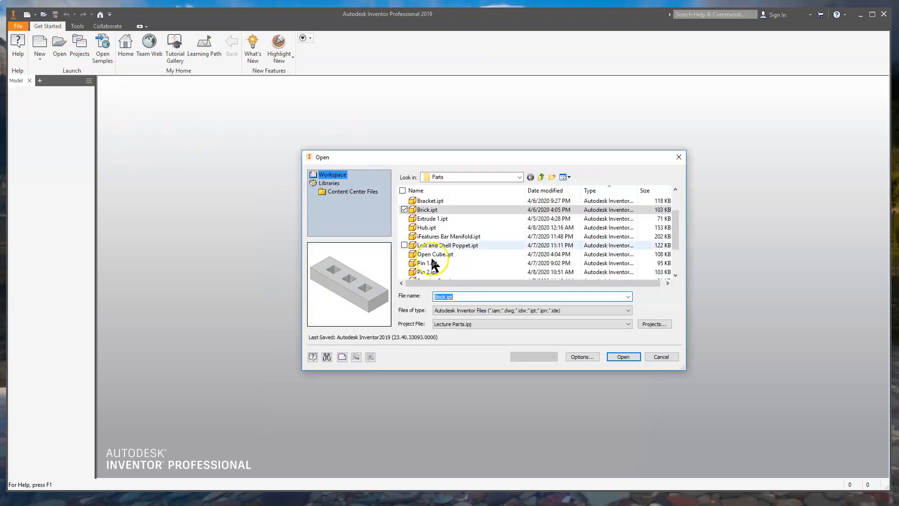
scroll(431, 243, up, 2)
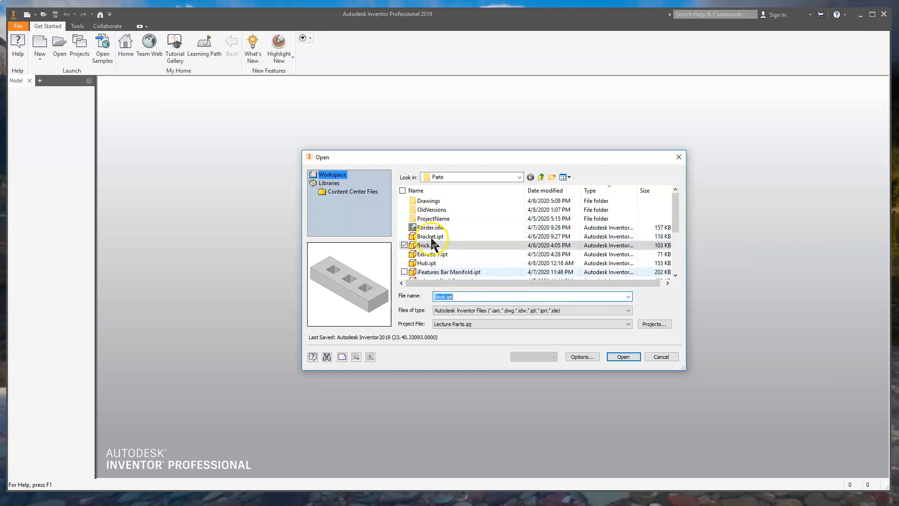
click(428, 228)
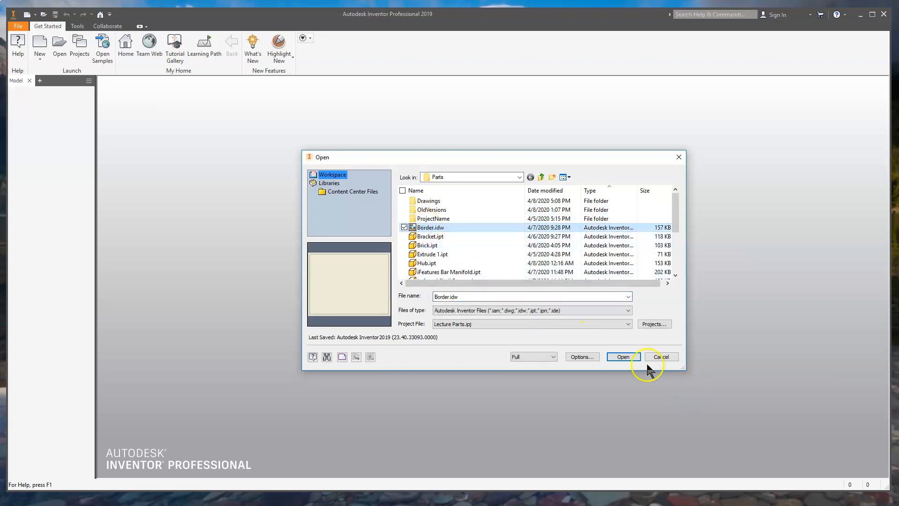
click(623, 357)
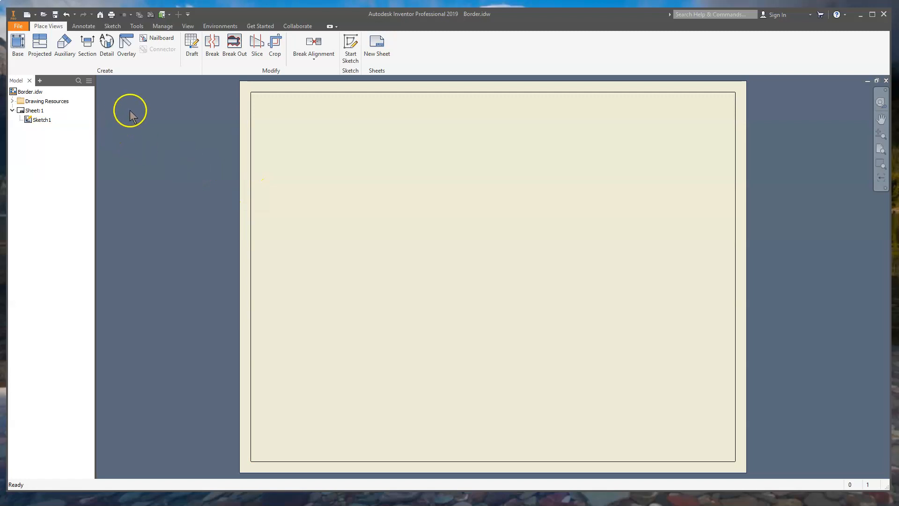
Start a base view of Bracket.ipt at 1:1 scale and orient it to the Right face
click(18, 46)
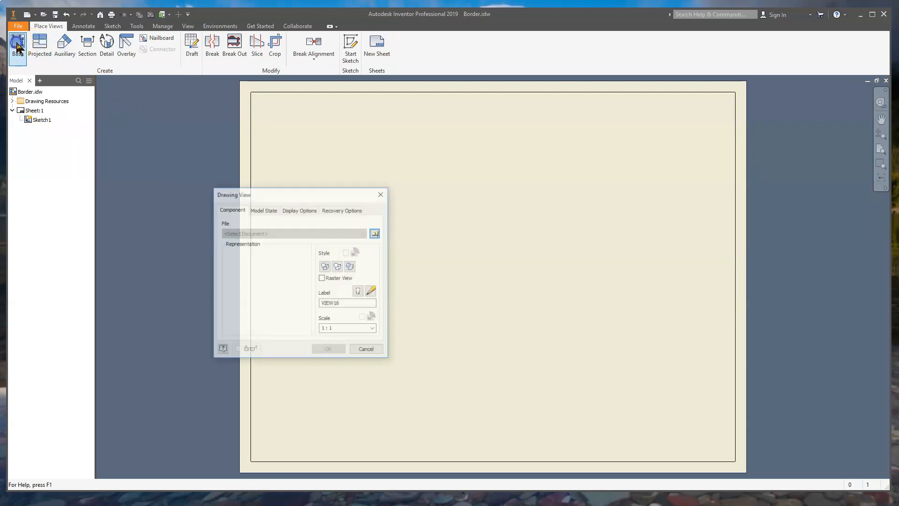
click(376, 232)
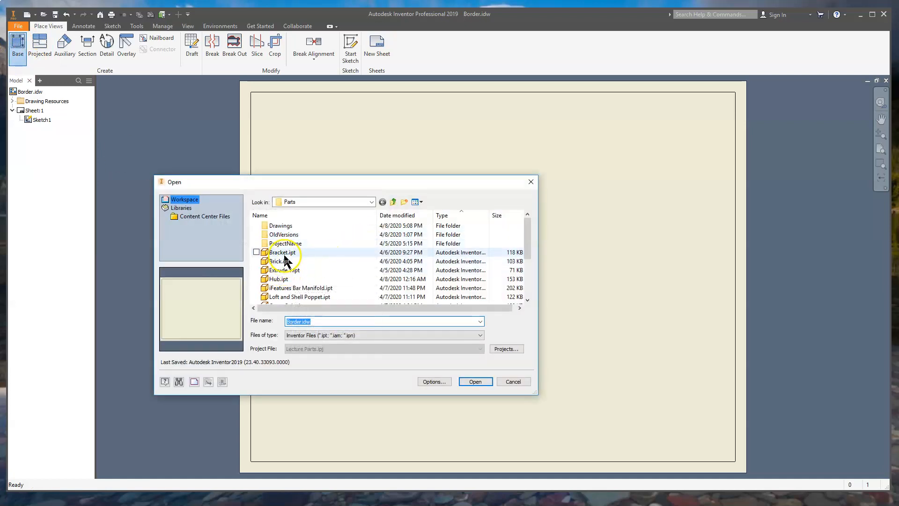
click(283, 253)
click(475, 381)
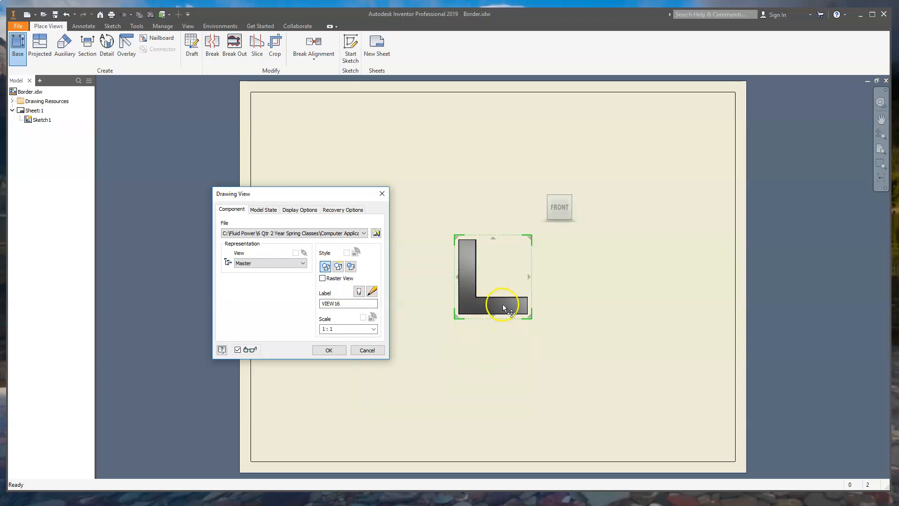
click(576, 208)
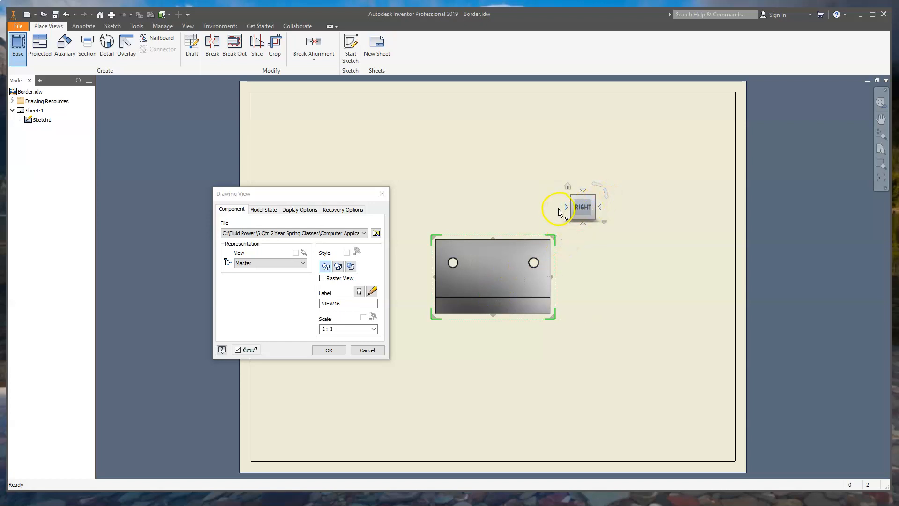
click(564, 209)
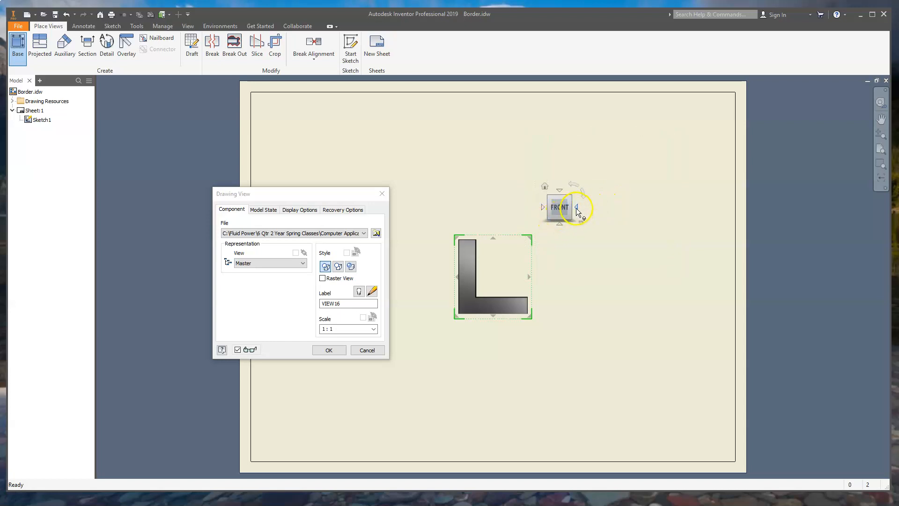
click(577, 208)
Place the base view in the sheet's lower left area, with projected views to its right and above it
mouse_move(511, 289)
mouse_down()
mouse_move(475, 307)
mouse_move(429, 364)
mouse_up()
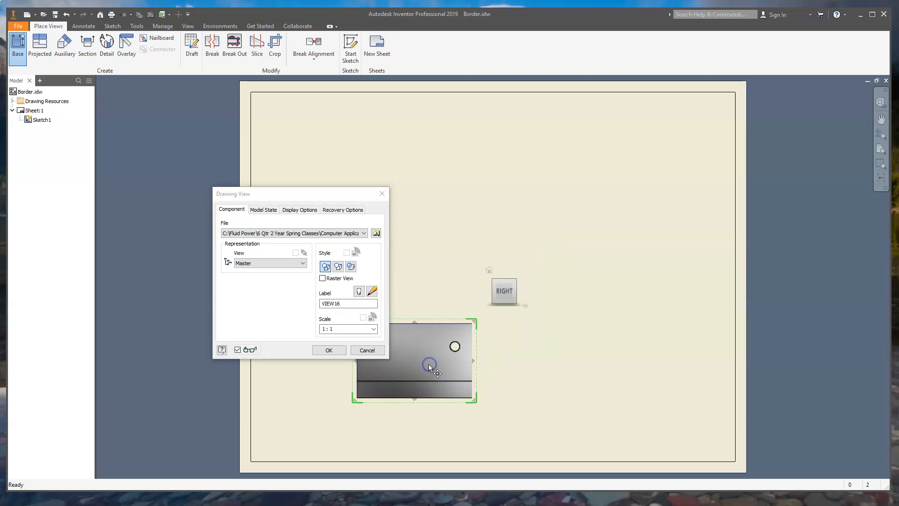
click(632, 375)
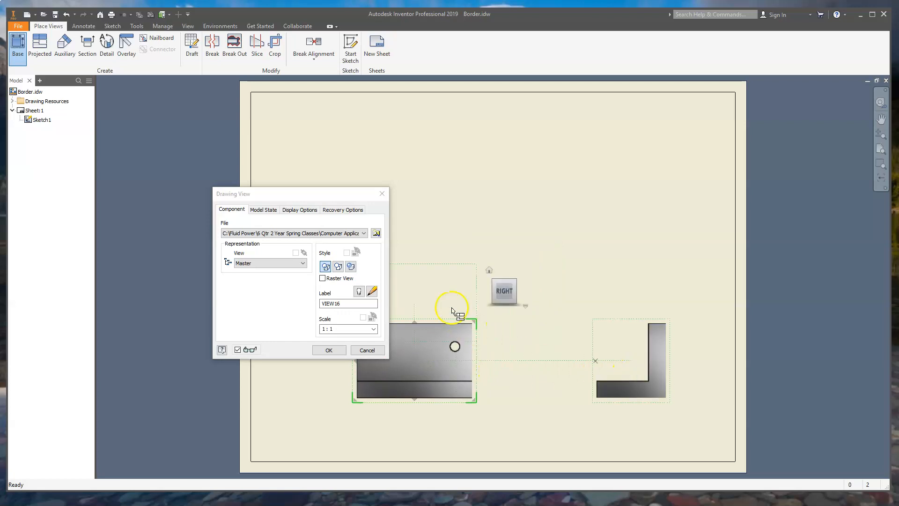
click(446, 218)
click(330, 349)
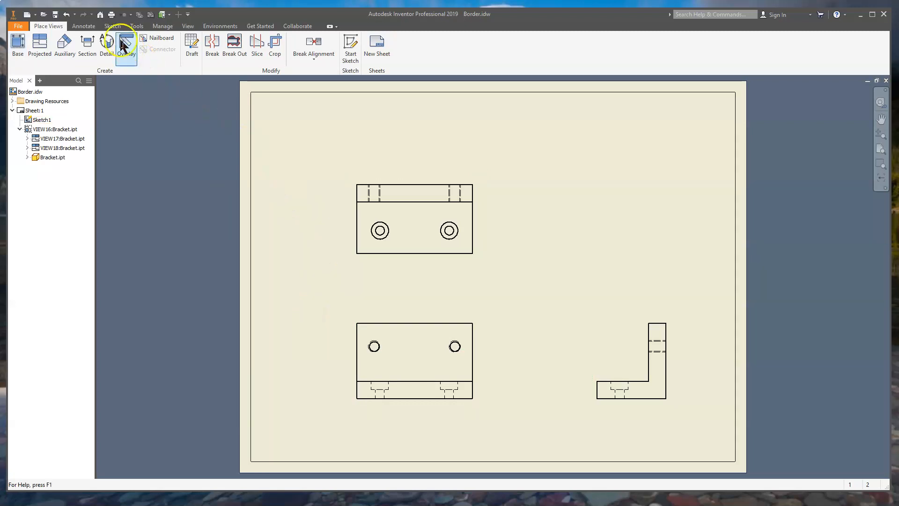
Add center marks to the two counterbored holes in the top view and the two round holes in the front view
click(83, 26)
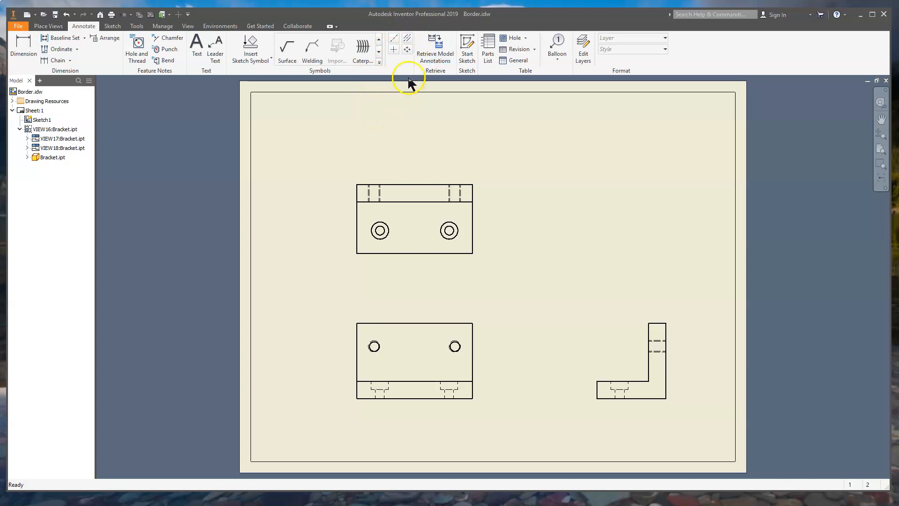
click(393, 52)
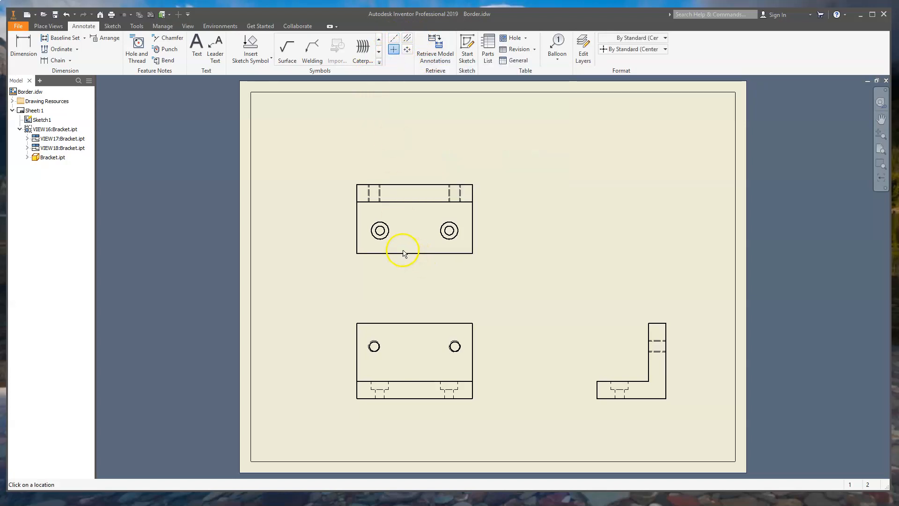
click(386, 235)
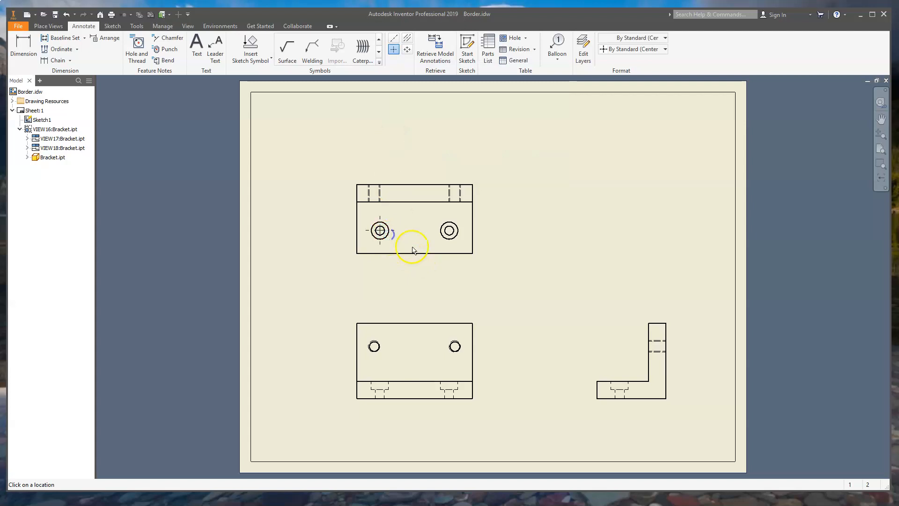
click(450, 240)
click(378, 343)
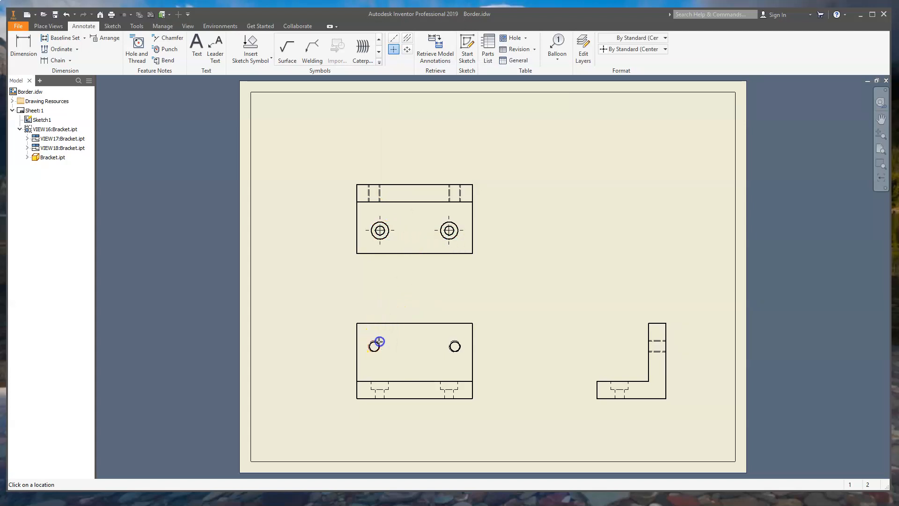
click(452, 348)
Add centerline bisectors between the hidden edges of both holes along the top view's upper edge
click(407, 37)
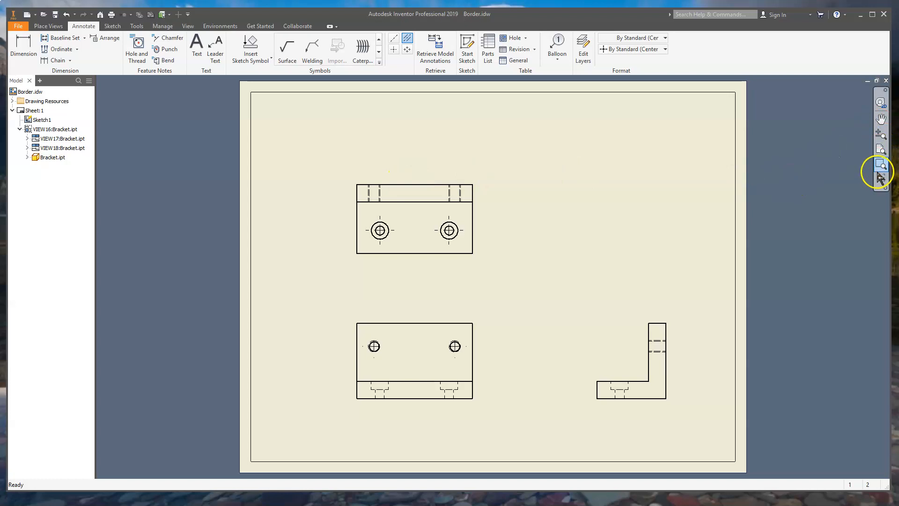
click(881, 164)
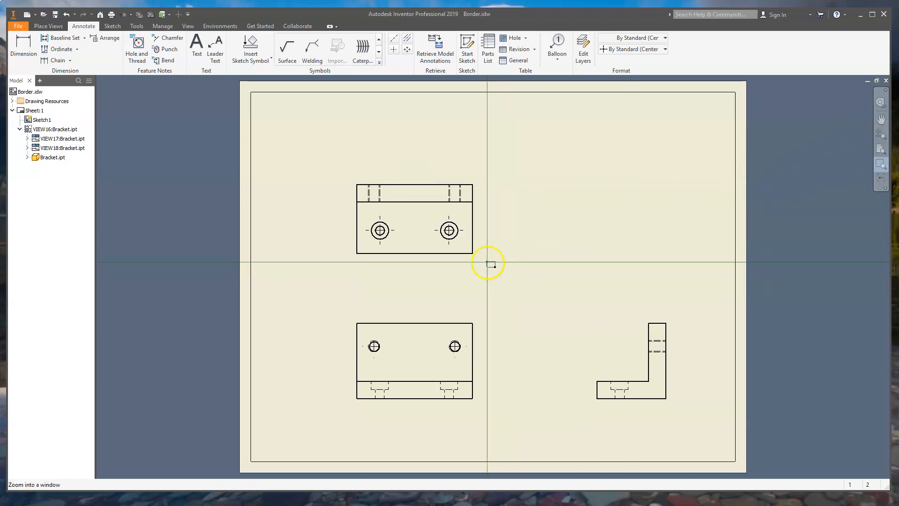
drag(480, 254, 356, 159)
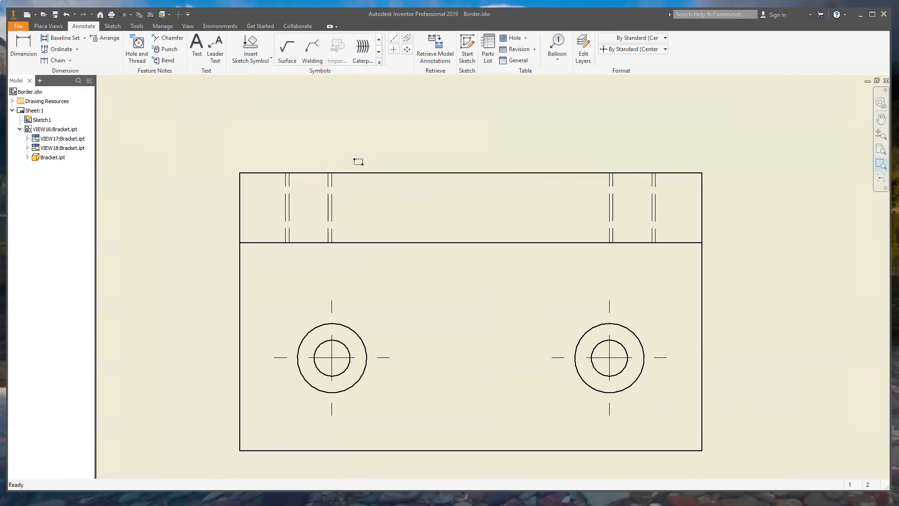
click(285, 205)
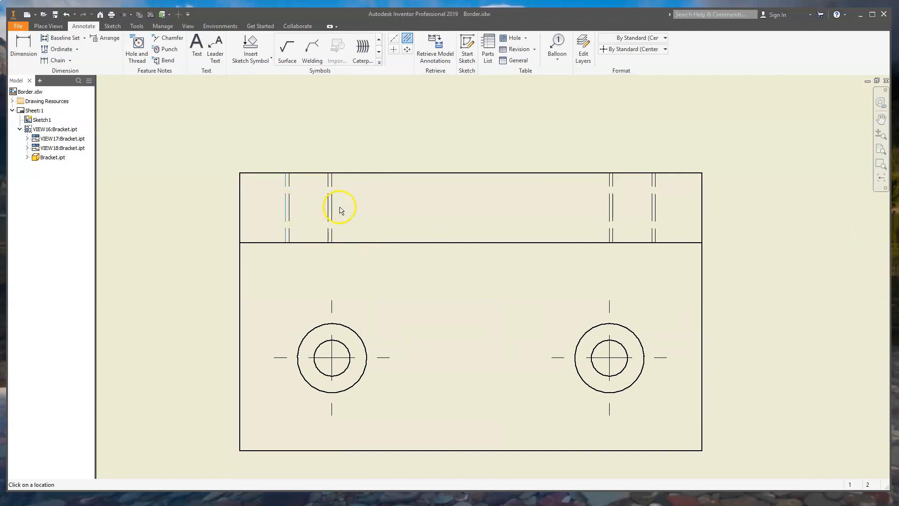
click(331, 207)
click(610, 213)
click(655, 213)
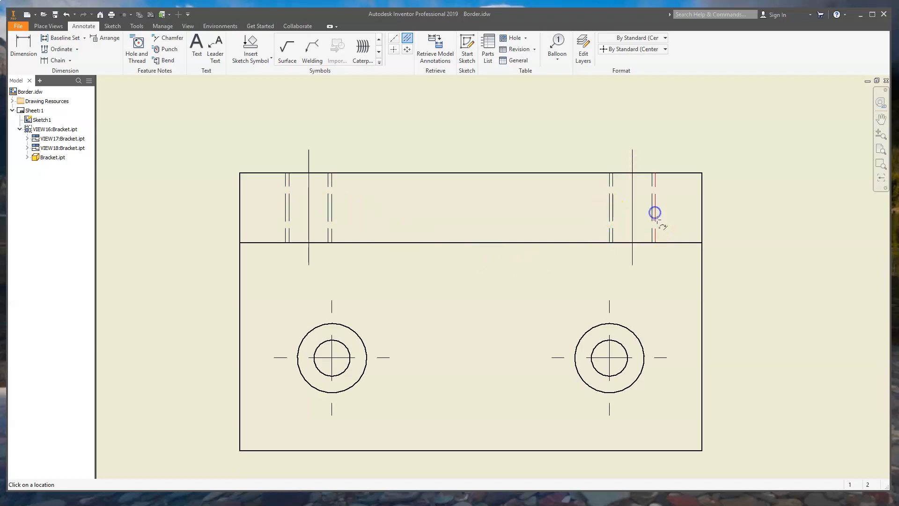
Add centerline bisectors through both counterbored holes in the front view, covering the wide and narrow hidden edges of each
click(881, 177)
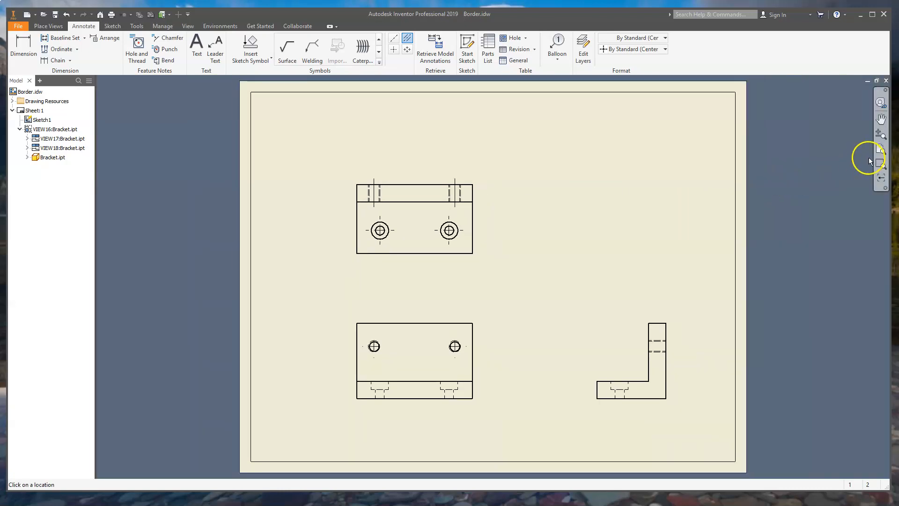
click(881, 164)
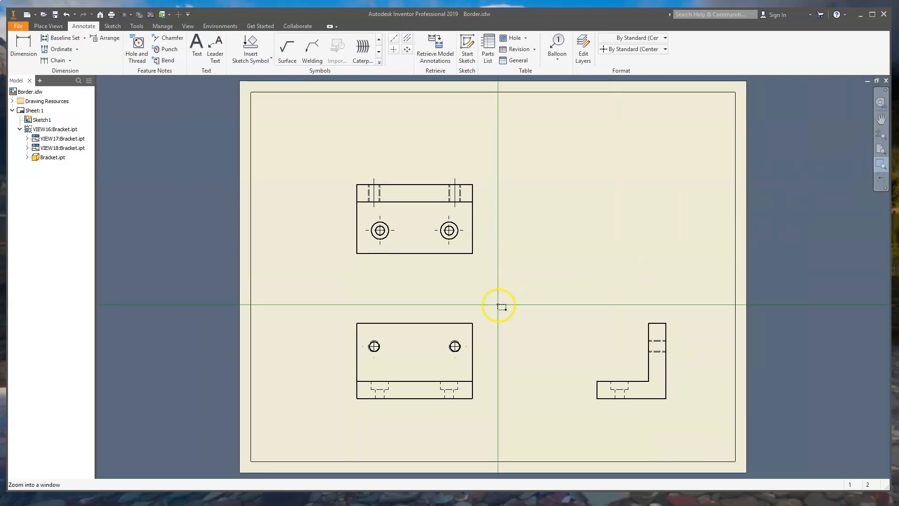
drag(488, 428, 340, 354)
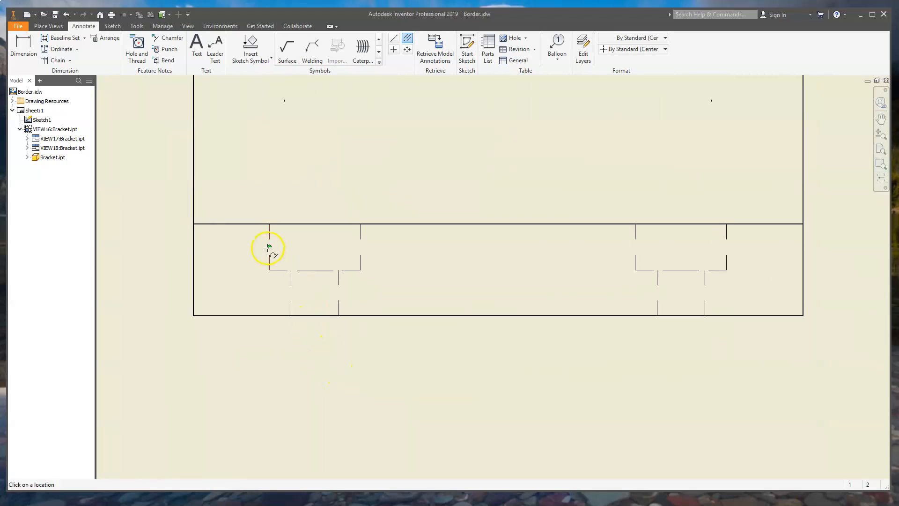
click(268, 238)
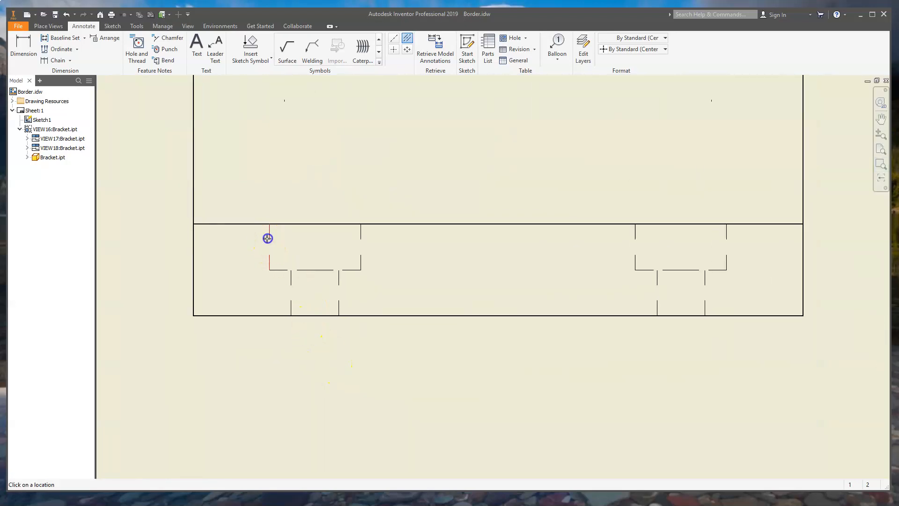
click(359, 237)
click(341, 285)
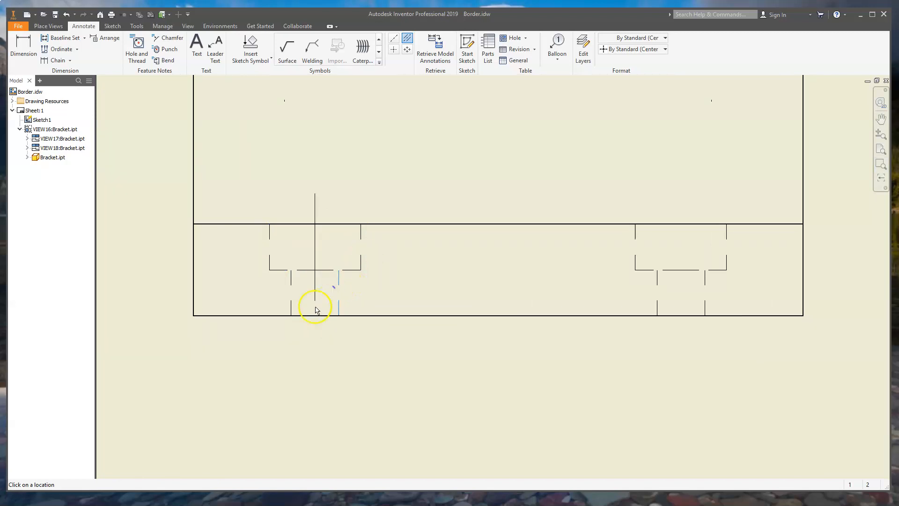
click(290, 285)
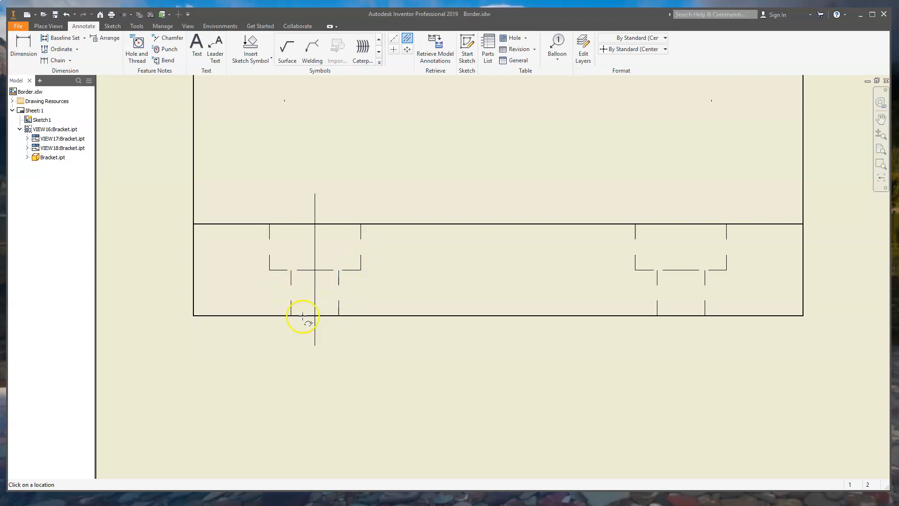
click(656, 307)
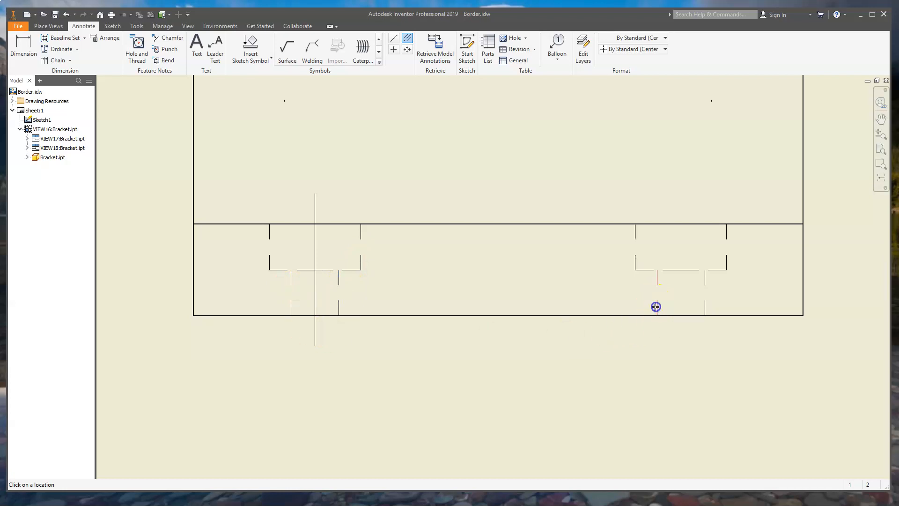
click(704, 306)
click(726, 260)
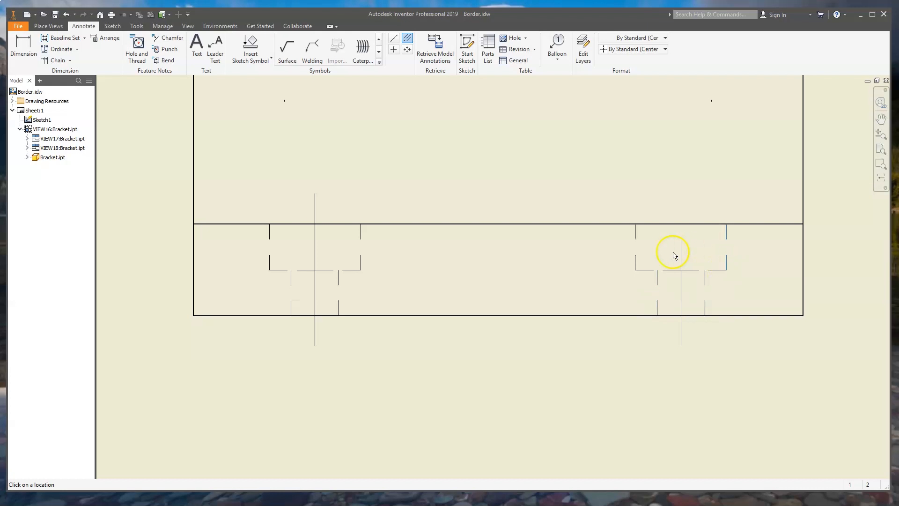
click(636, 259)
Add a centerline bisector between the hidden edges of the hole through the side view's vertical leg
click(881, 178)
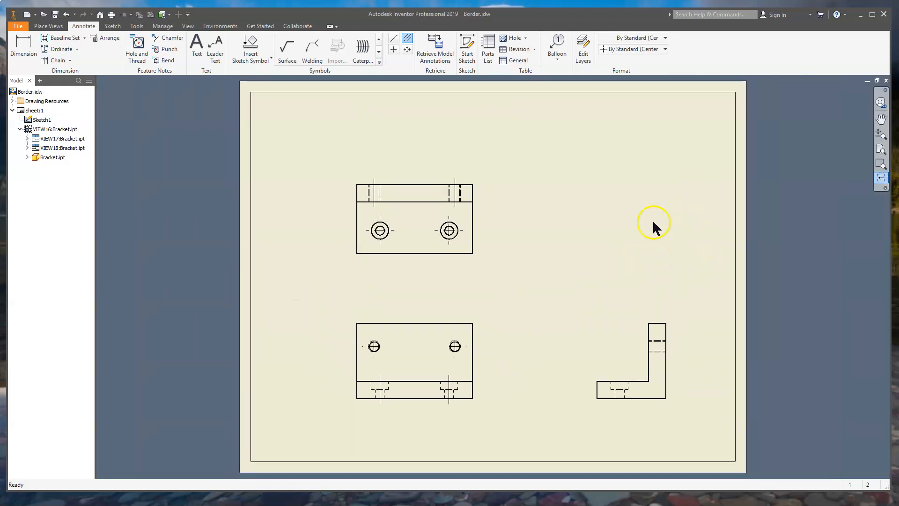
click(881, 164)
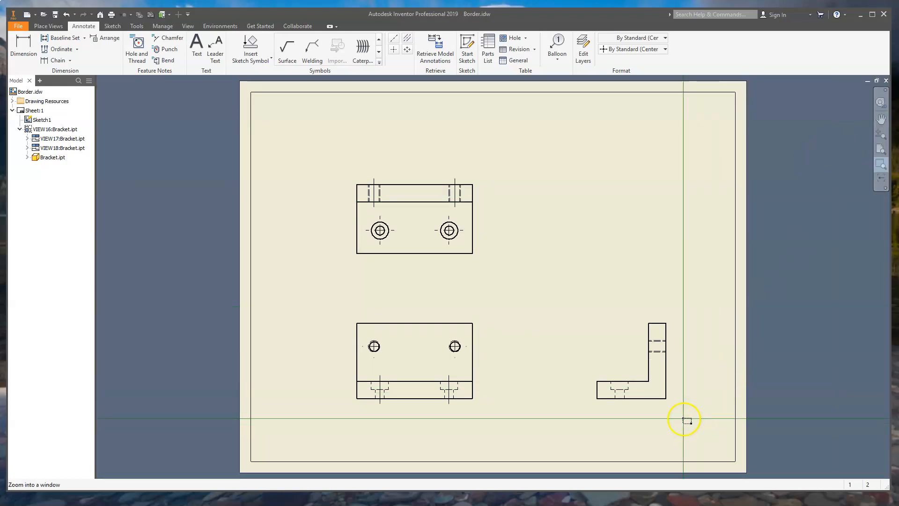
drag(682, 410, 603, 318)
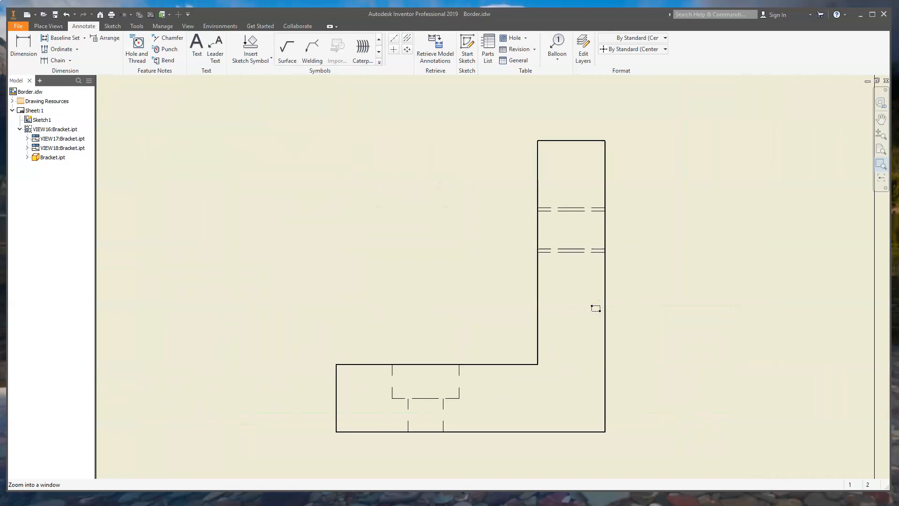
click(578, 252)
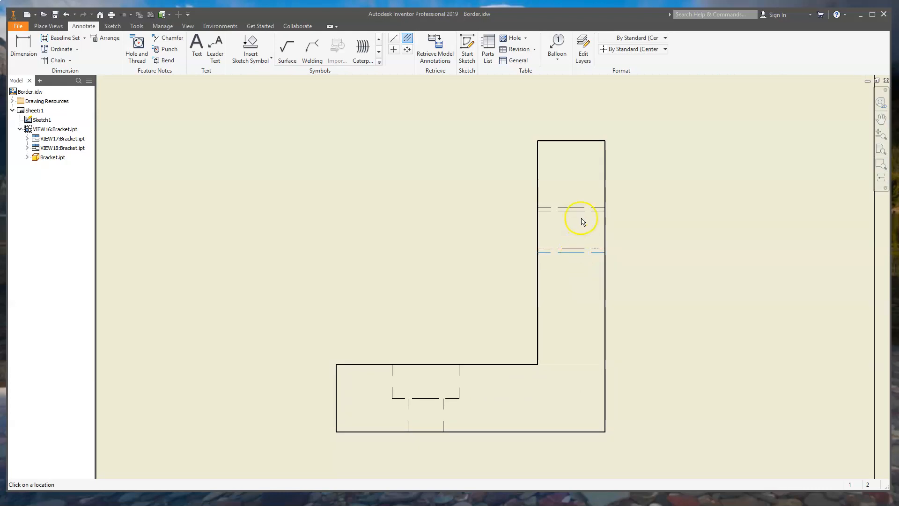
click(580, 208)
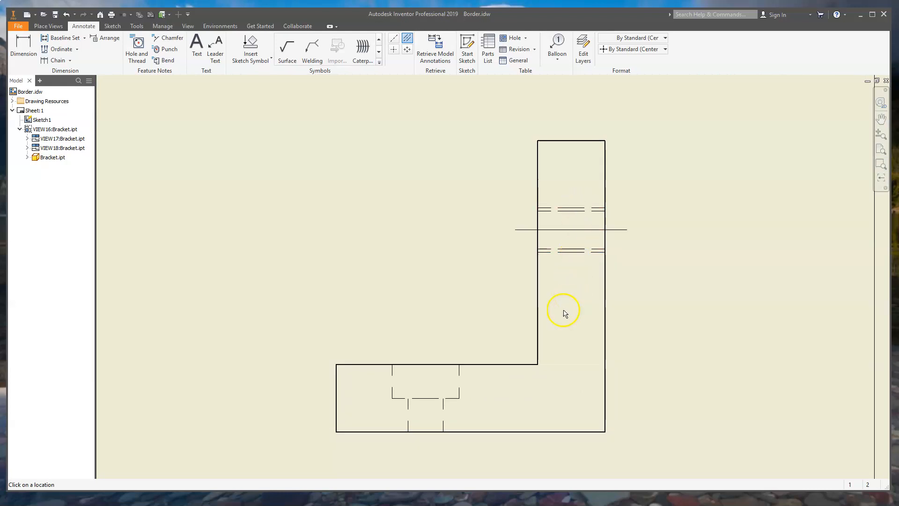
Add centerline bisectors through the counterbored hole in the side view, covering its wide and narrow hidden edges
click(459, 382)
click(391, 385)
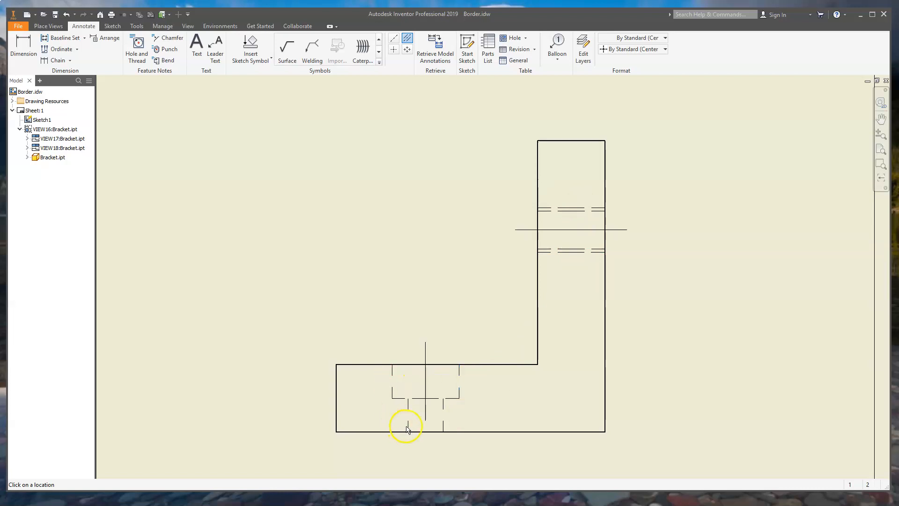
click(443, 423)
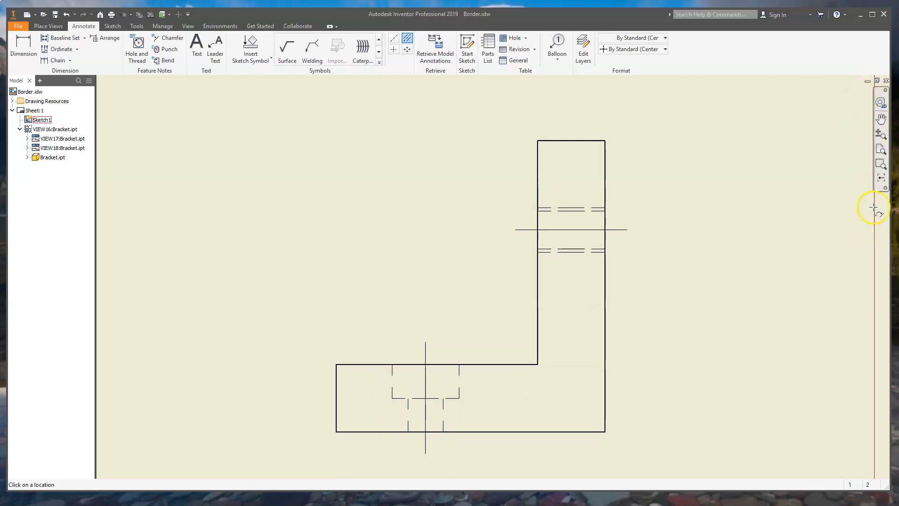
click(880, 181)
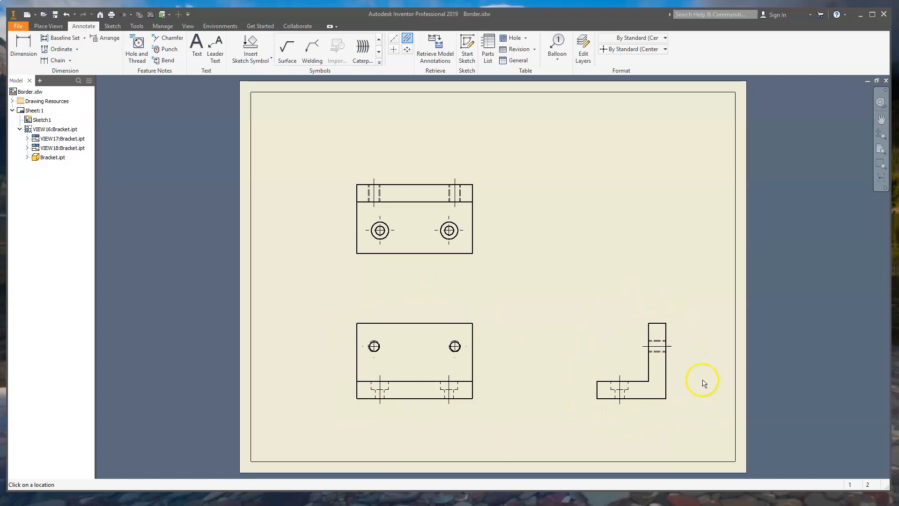
Add a horizontal baseline dimension set below the front view, from its left edge to all four hole centers and the right edge
click(58, 42)
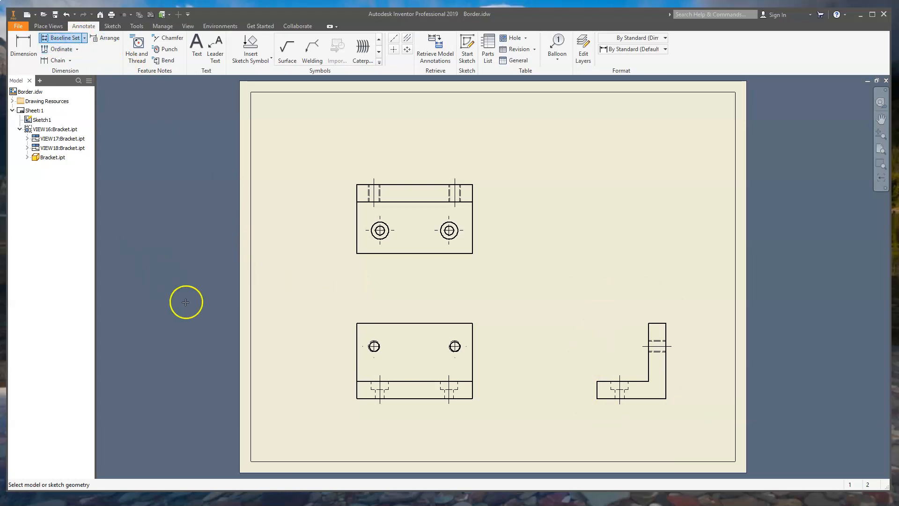
click(356, 367)
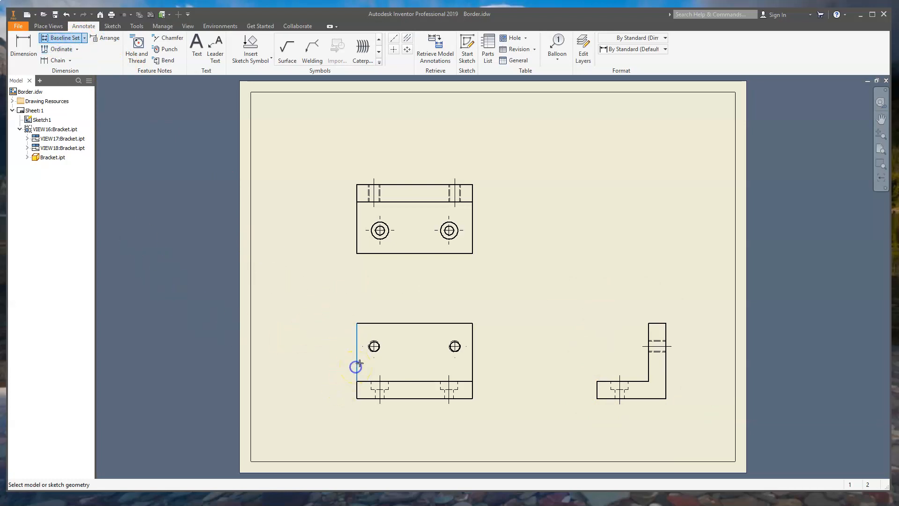
click(380, 385)
click(449, 395)
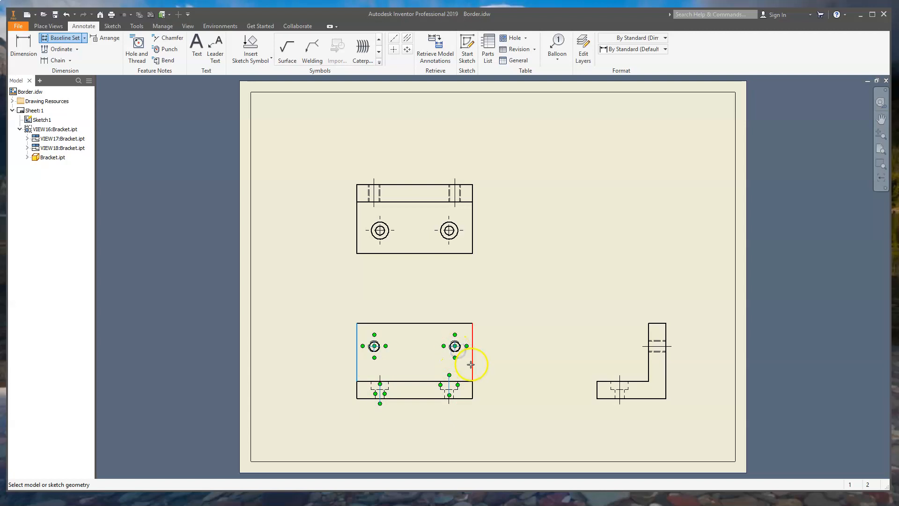
right_click(435, 425)
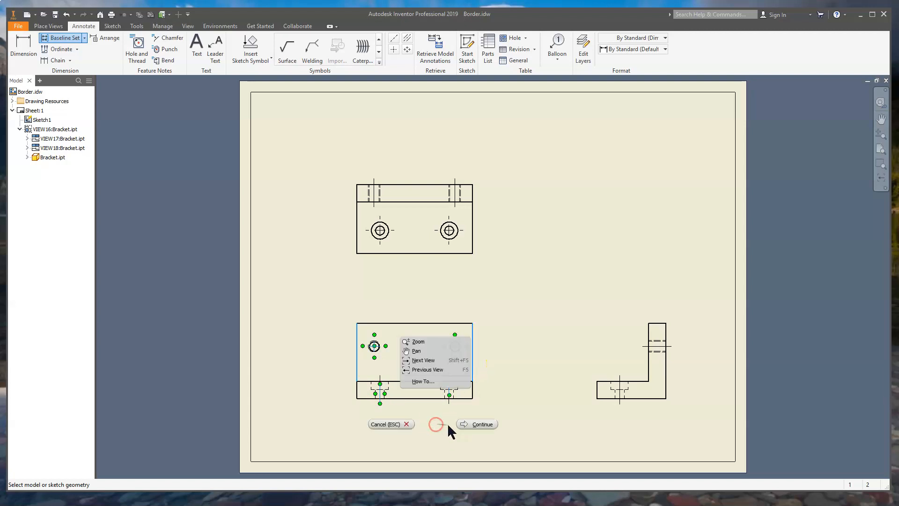
click(476, 424)
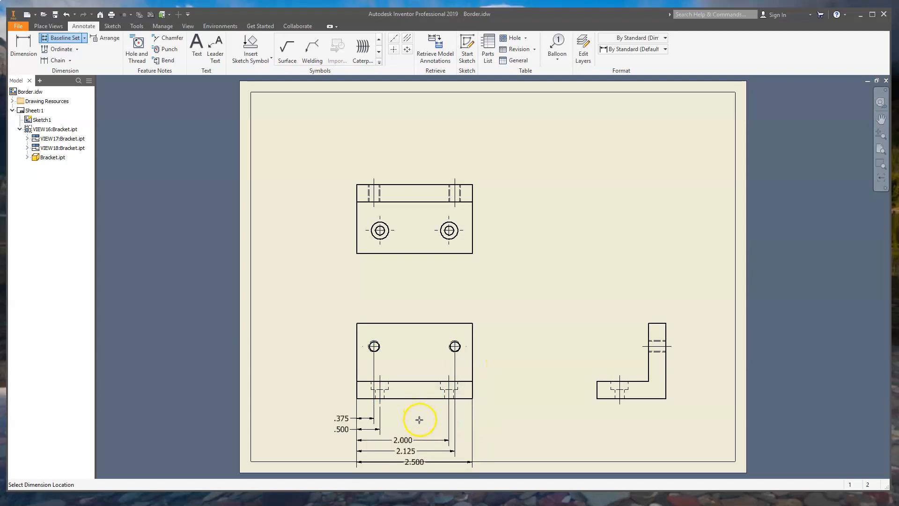
click(420, 422)
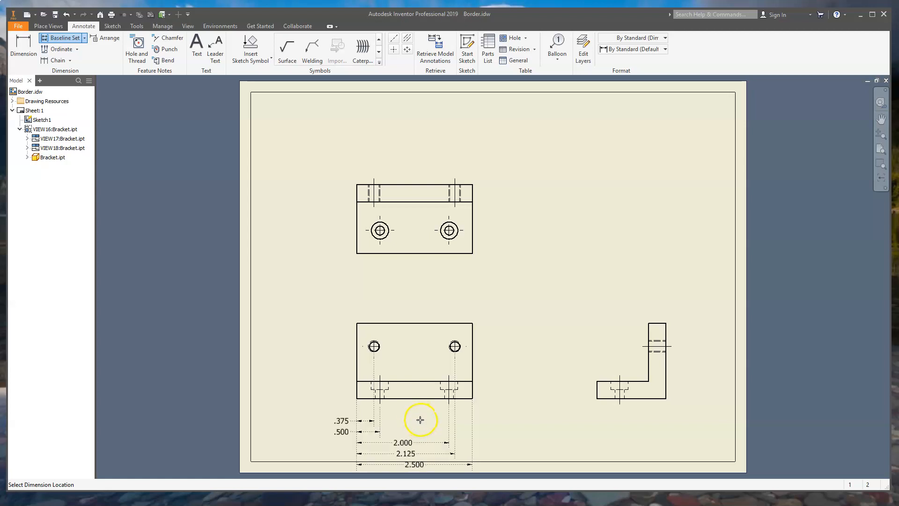
click(420, 419)
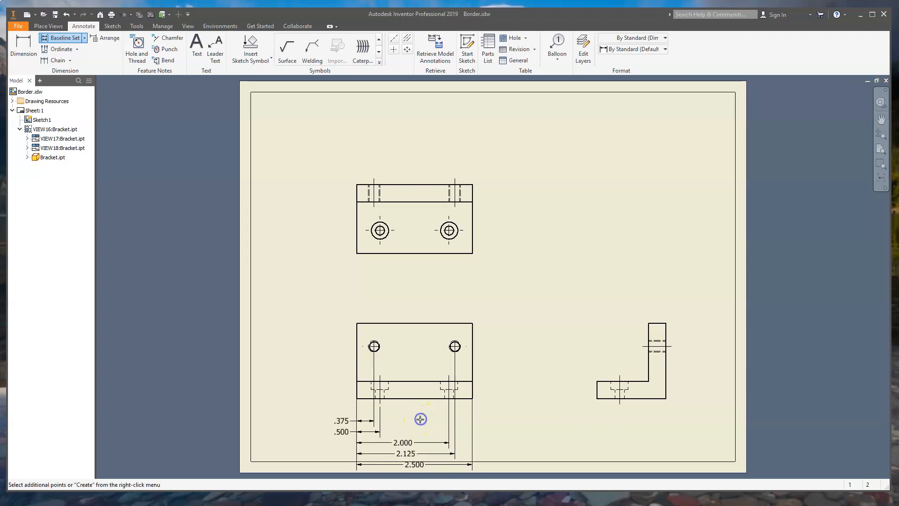
right_click(505, 415)
click(538, 416)
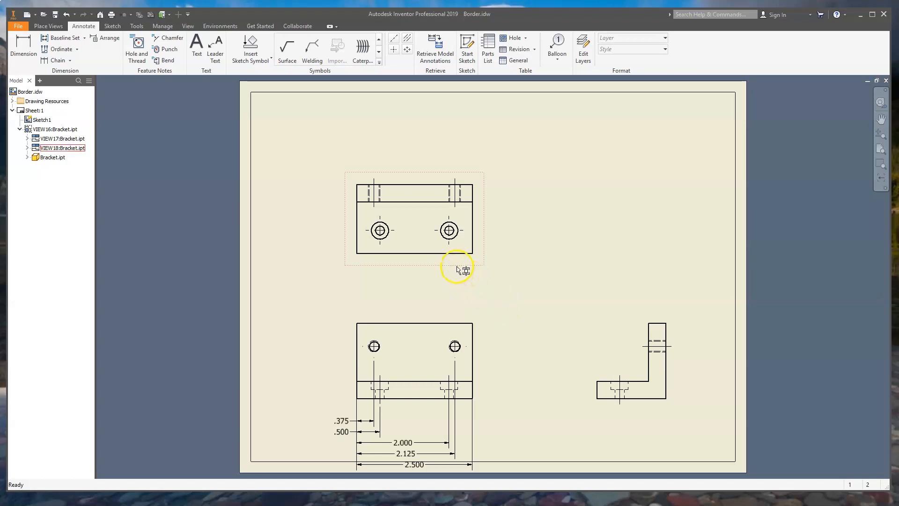
Move the top view higher on the sheet and shift the front view up and to the left
drag(461, 266, 457, 226)
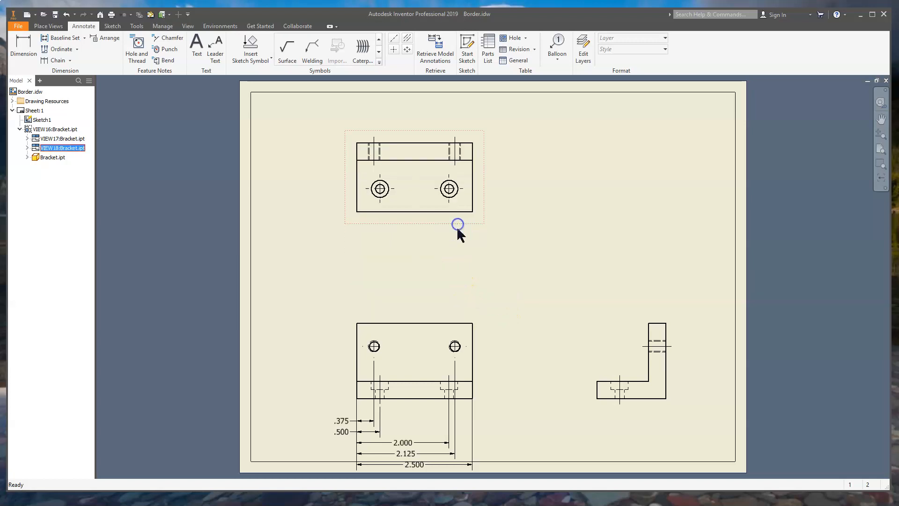
drag(446, 309, 448, 289)
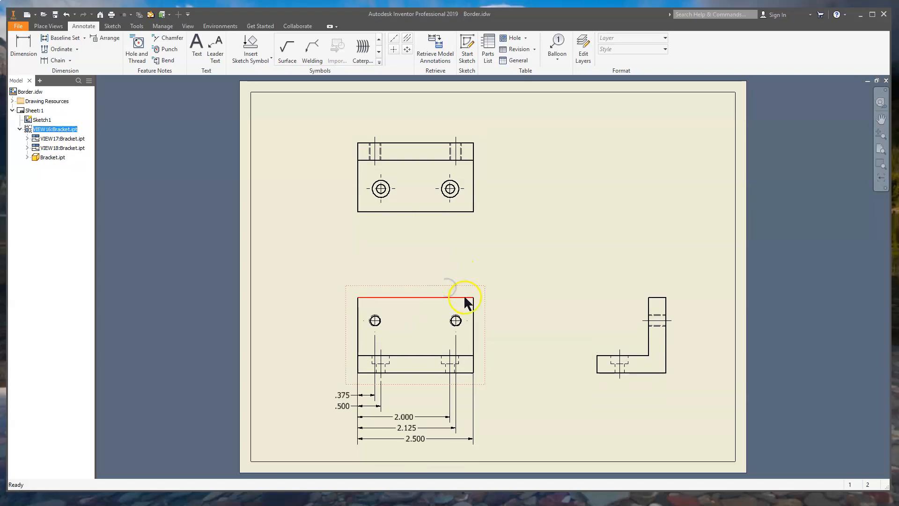
drag(487, 322, 467, 342)
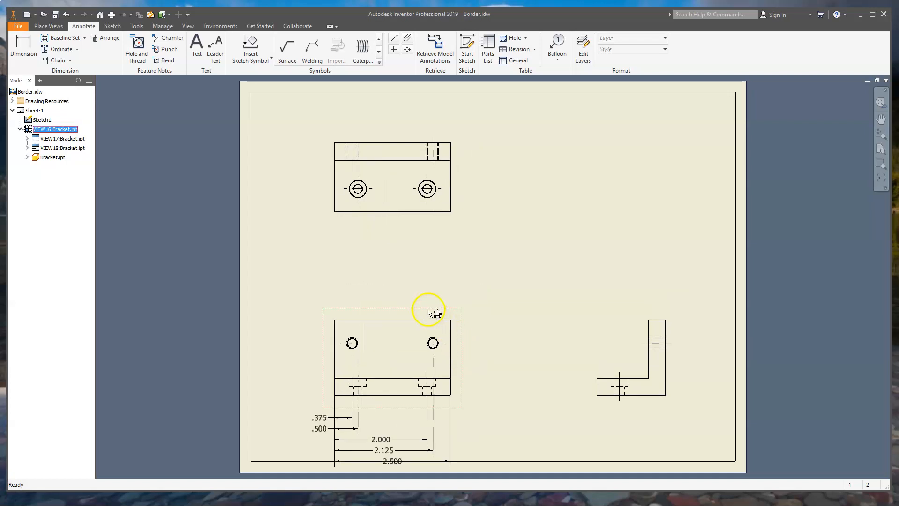
drag(428, 312, 427, 293)
click(508, 342)
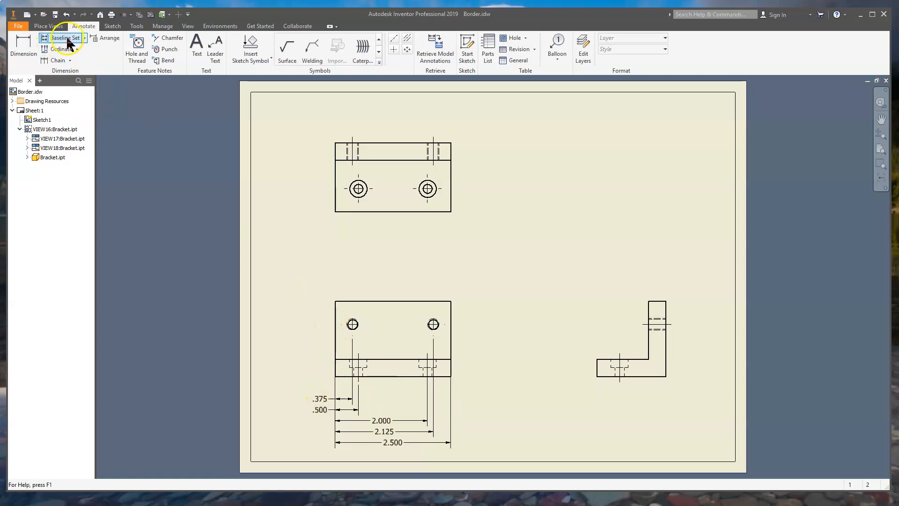
Add a vertical baseline dimension set left of the front view, from its bottom edge to the counterbore floor, base top, round hole center and top edge
click(52, 40)
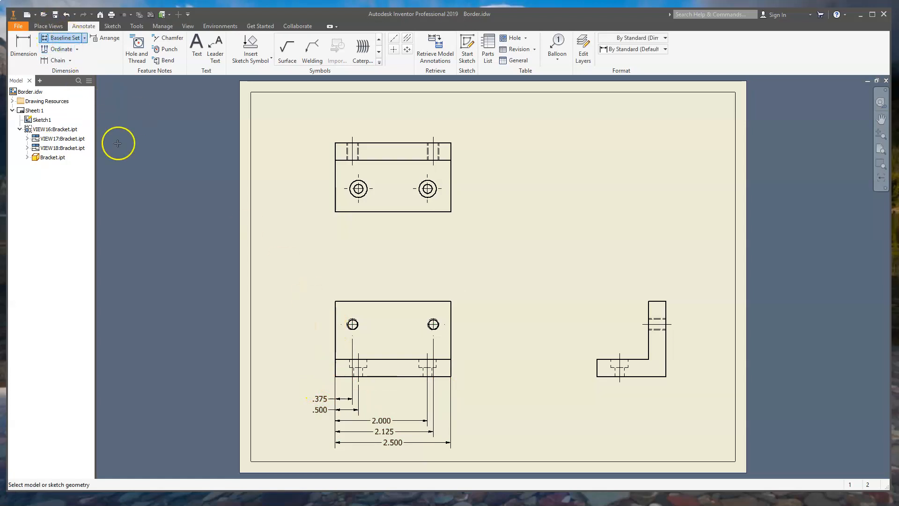
click(344, 378)
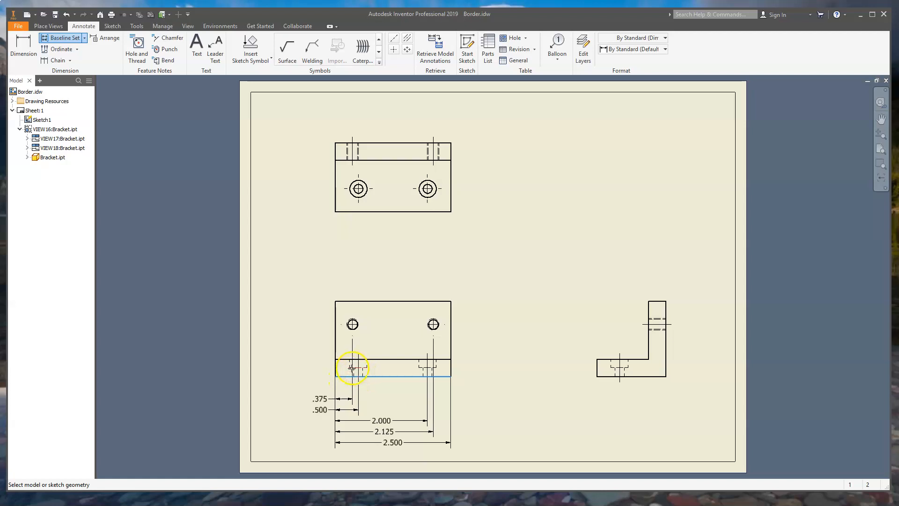
click(346, 360)
click(352, 324)
click(351, 301)
right_click(326, 317)
click(347, 318)
click(322, 321)
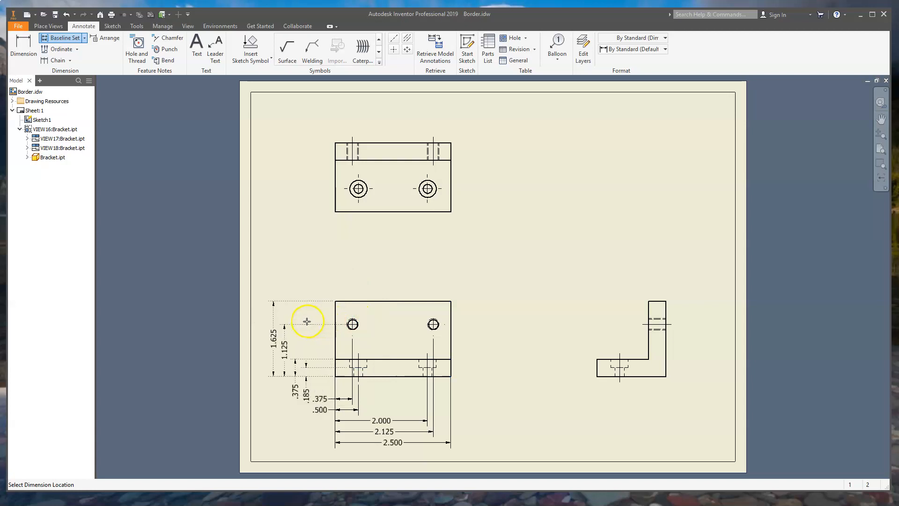
click(307, 321)
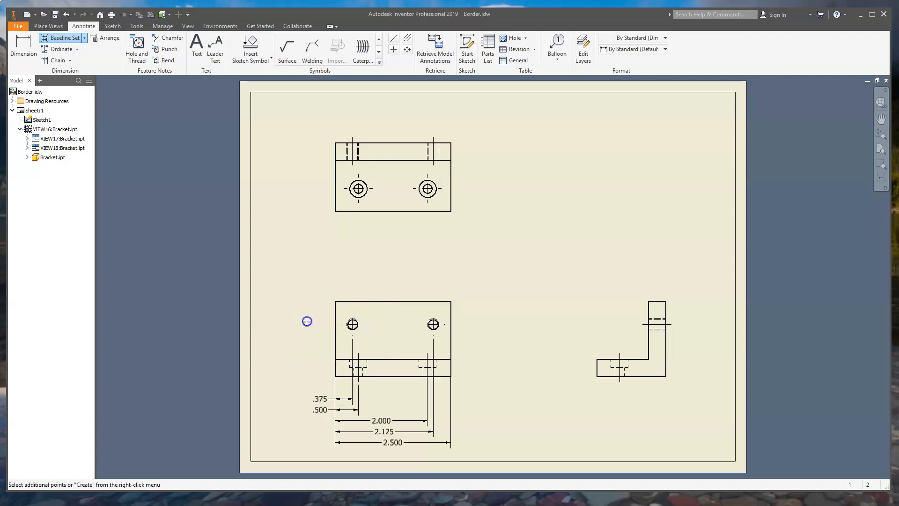
right_click(313, 286)
click(348, 286)
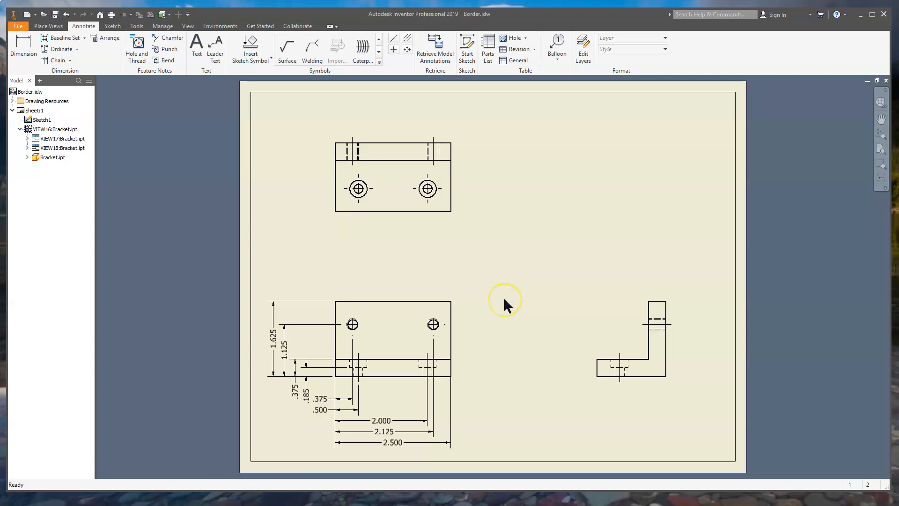
click(360, 358)
click(334, 371)
click(540, 337)
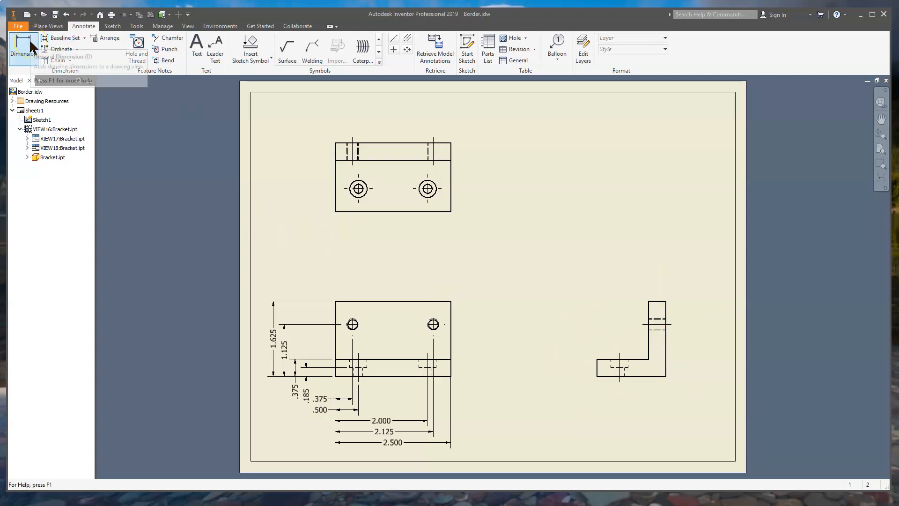
Add a horizontal baseline dimension set below the side view, from its left edge to the counterbored hole's centerline and the right edge
click(56, 39)
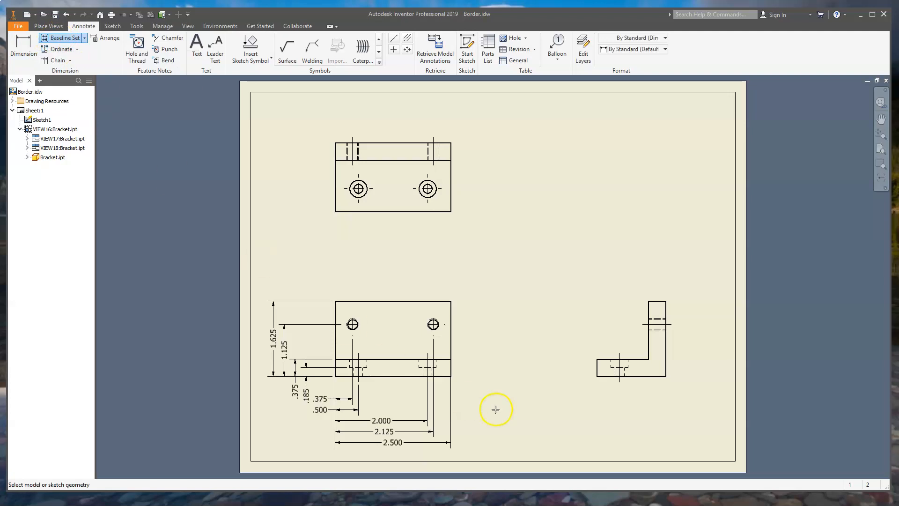
click(596, 370)
click(621, 373)
click(667, 374)
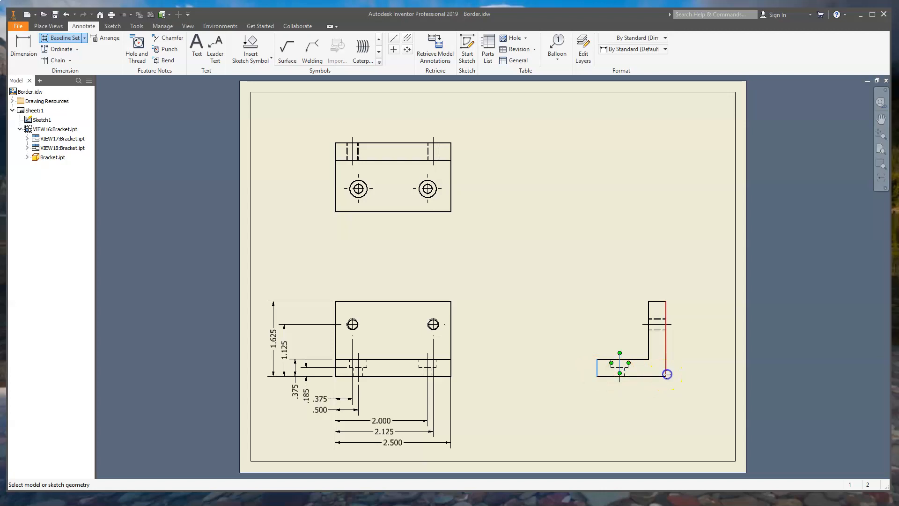
right_click(647, 392)
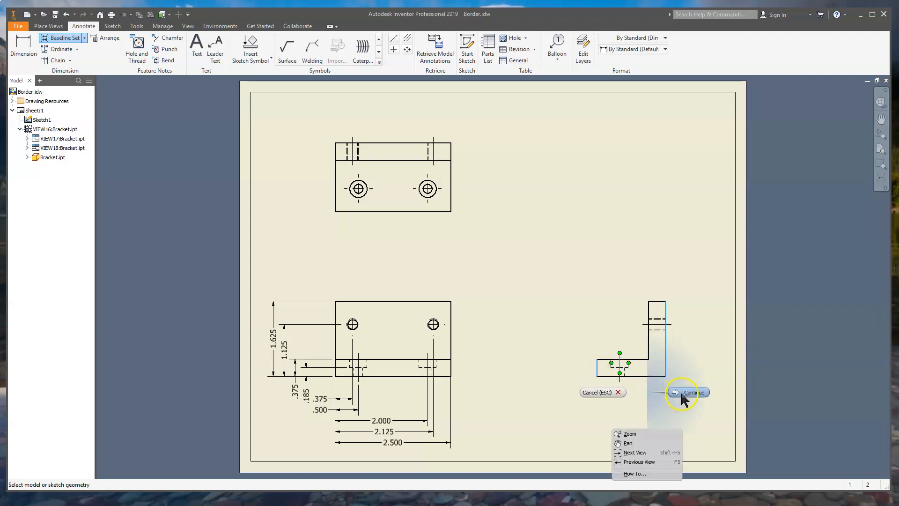
click(689, 392)
click(646, 391)
right_click(646, 392)
click(675, 391)
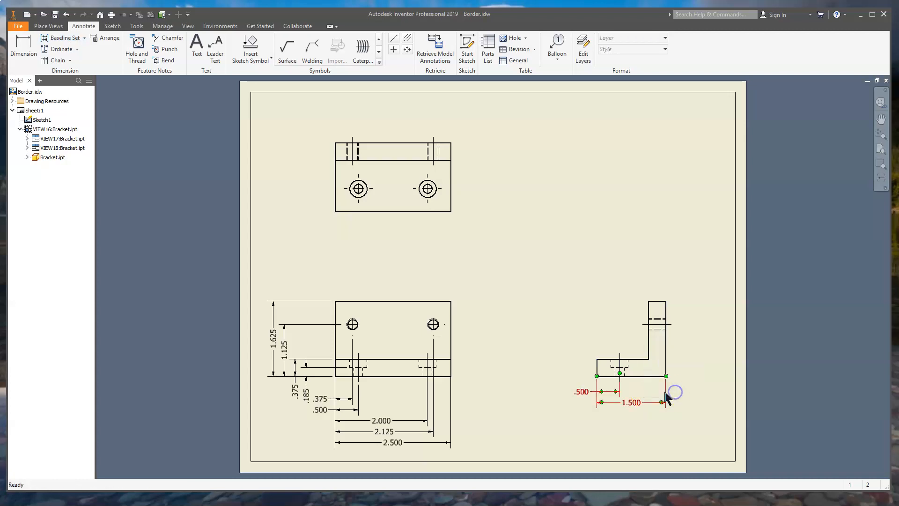
Add a vertical baseline dimension set left of the side view, from its bottom edge to the counterbore floor, base top, upper hole centerline and top edge
click(62, 38)
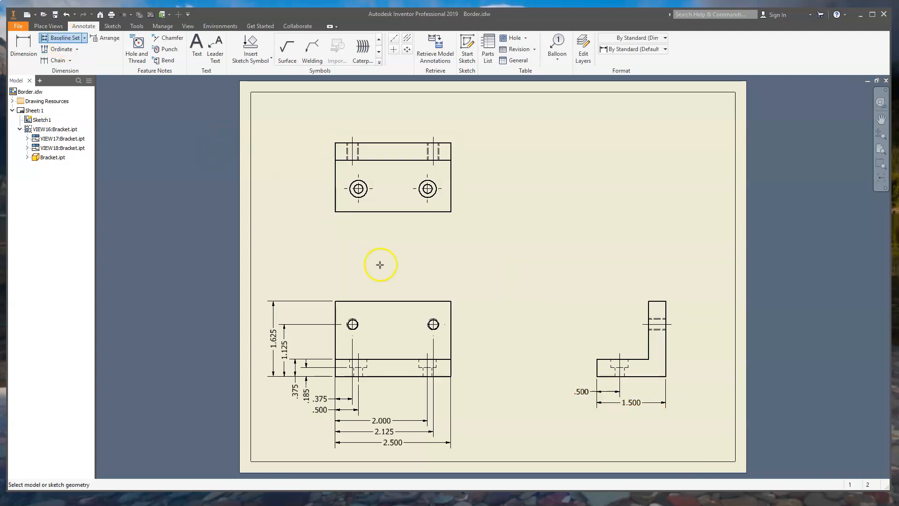
click(607, 378)
click(605, 360)
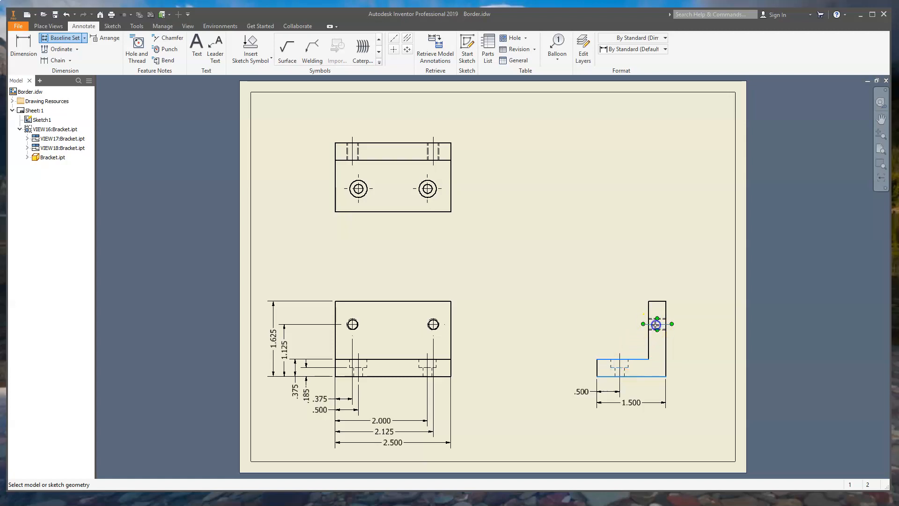
click(657, 302)
right_click(598, 298)
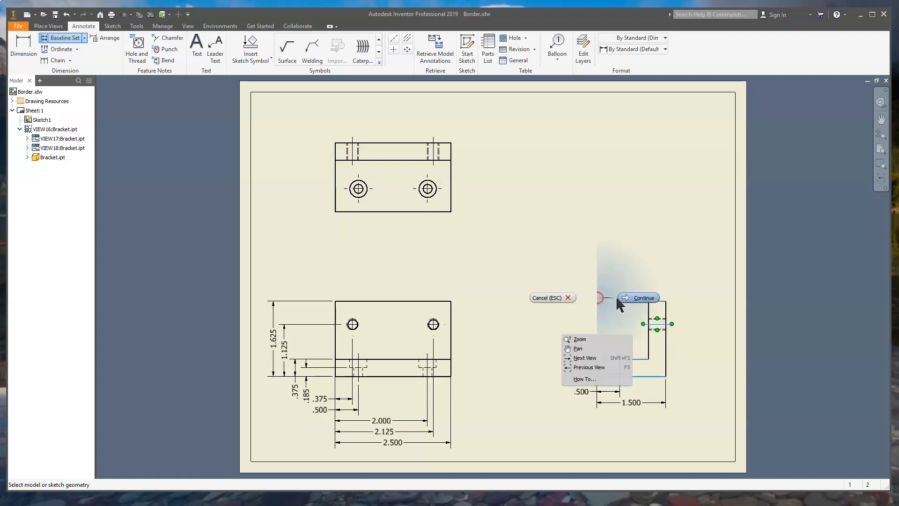
click(641, 298)
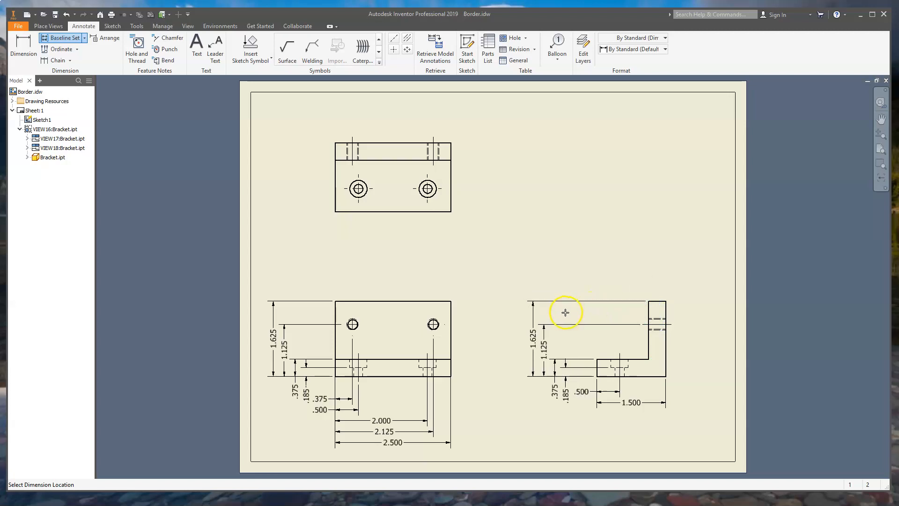
click(559, 311)
right_click(561, 314)
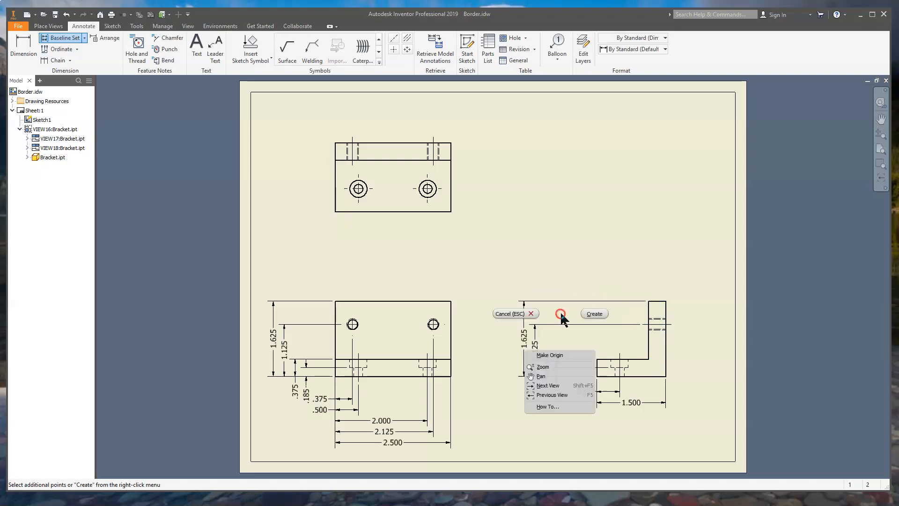
click(594, 314)
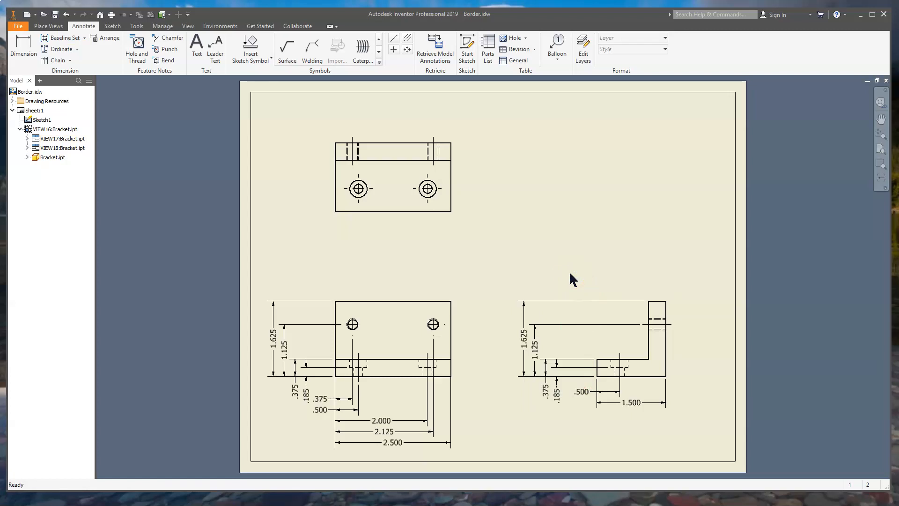
Add a hole and thread note to the front view's left threaded hole, placing the text just above the view
click(545, 414)
click(359, 324)
click(139, 56)
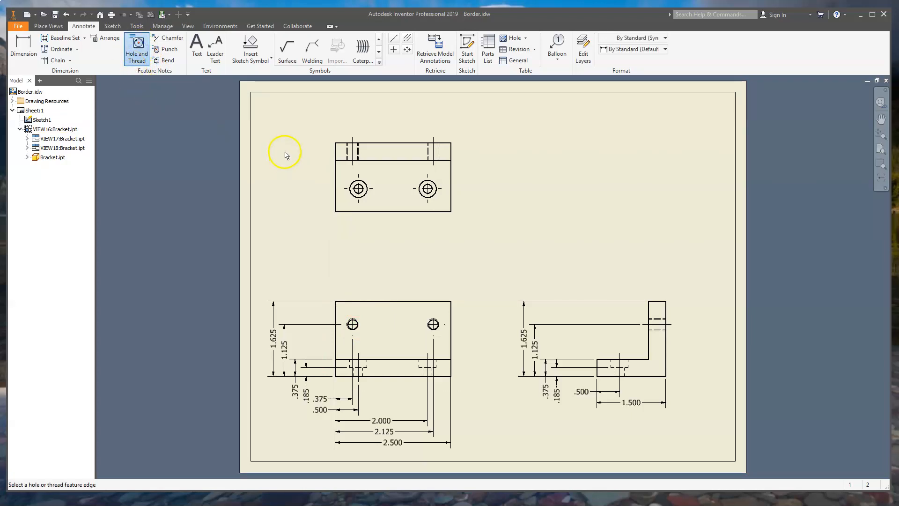
click(353, 325)
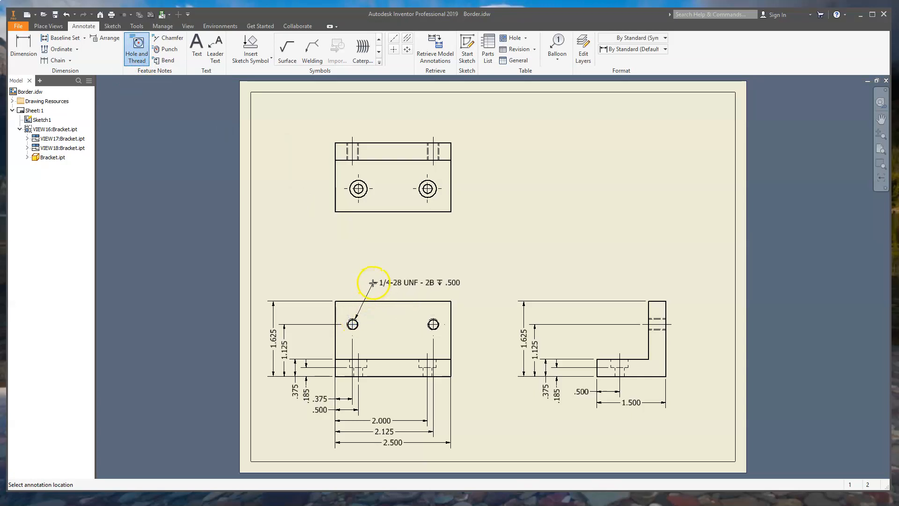
click(374, 280)
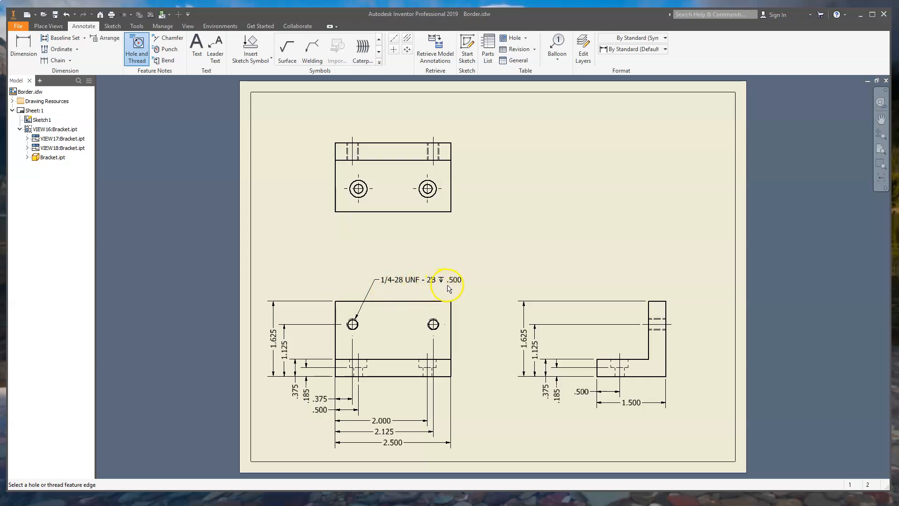
Add a hole note to the top view's left counterbored hole, placing the text just below the view, and finish the command
click(367, 197)
click(401, 236)
right_click(349, 244)
click(375, 245)
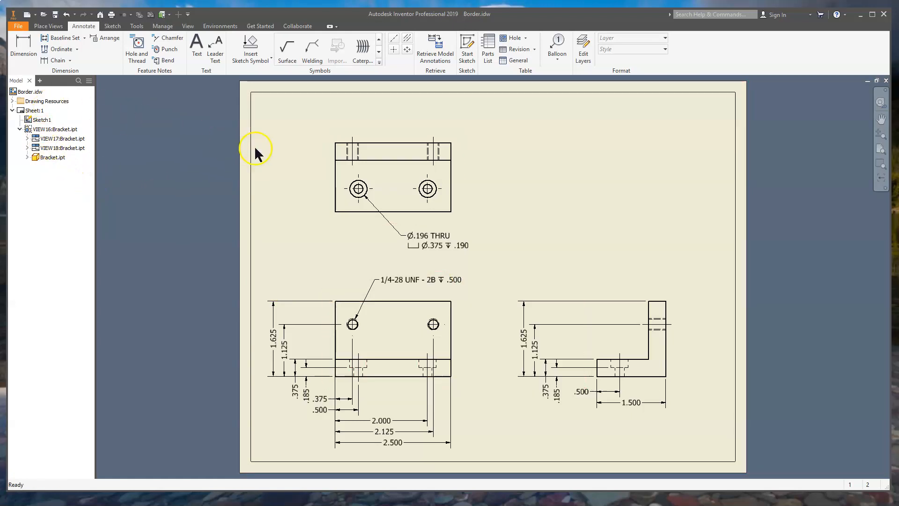
click(19, 27)
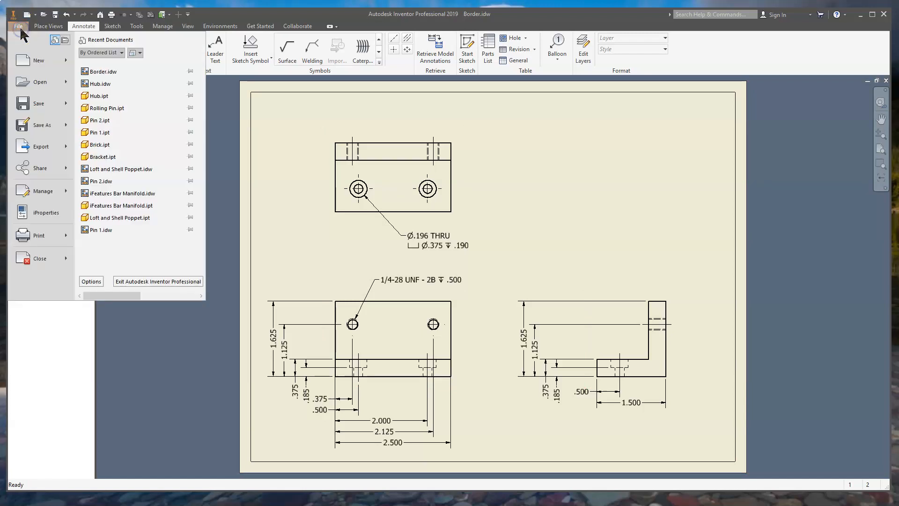
click(34, 146)
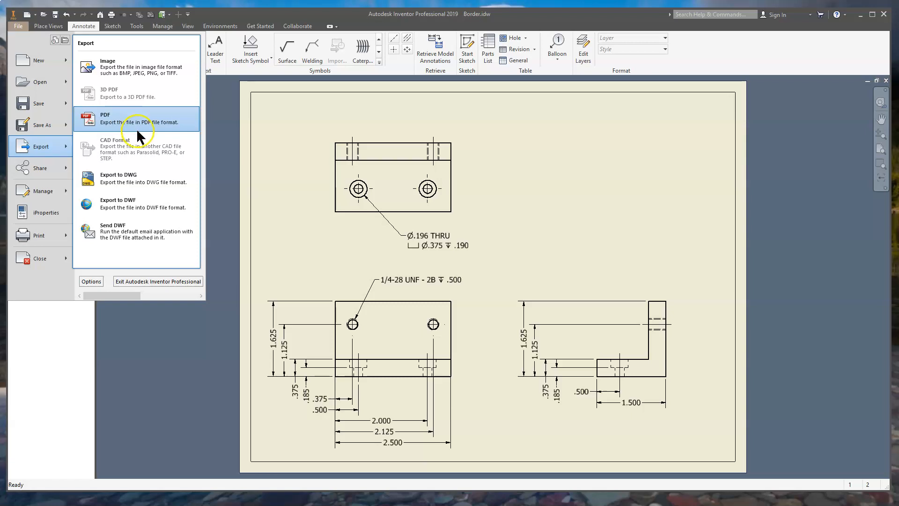
click(281, 123)
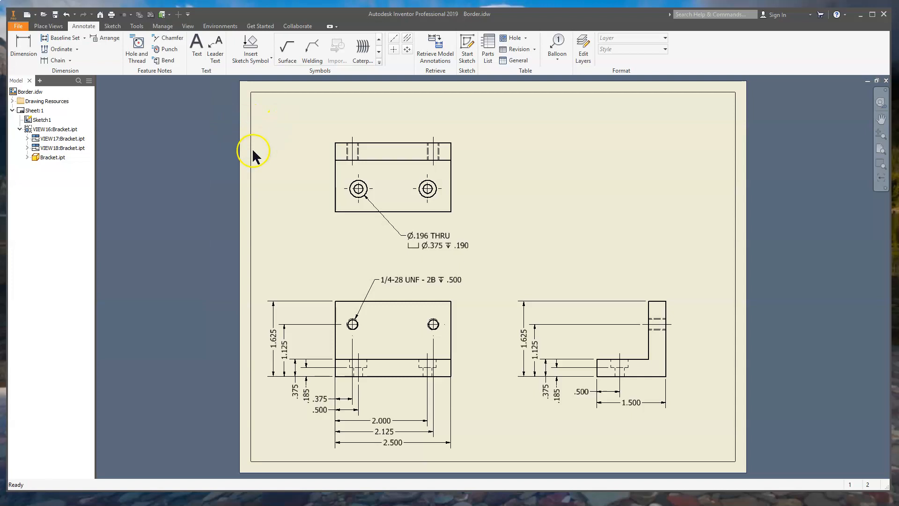